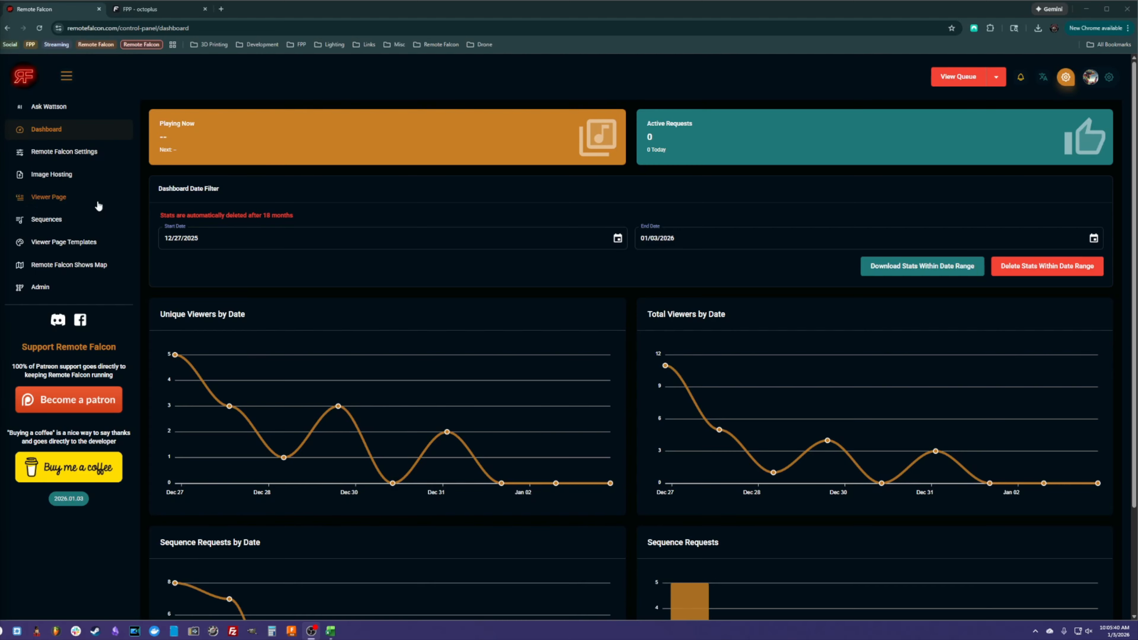
- Open the Sequences page and export the sequences list as a CSV file
click(46, 219)
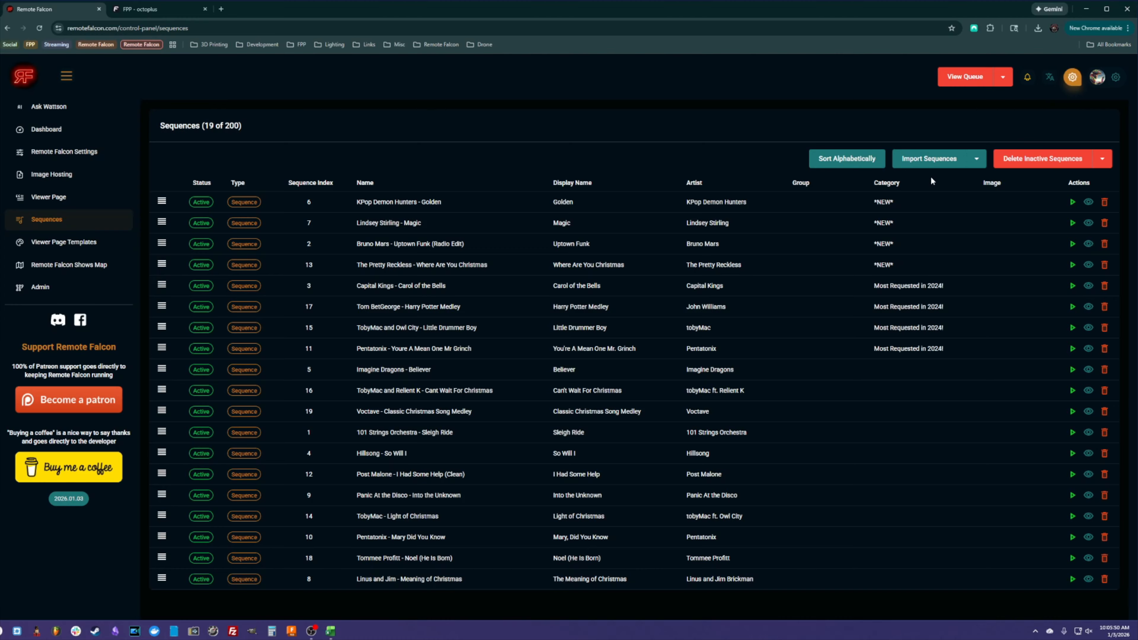
click(978, 159)
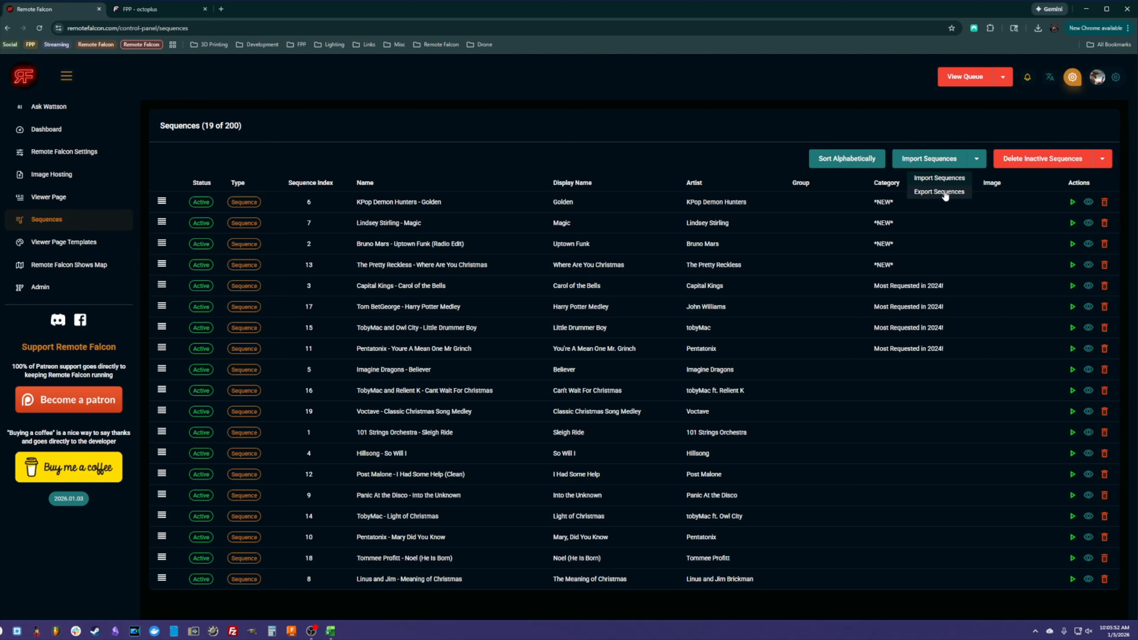
click(653, 132)
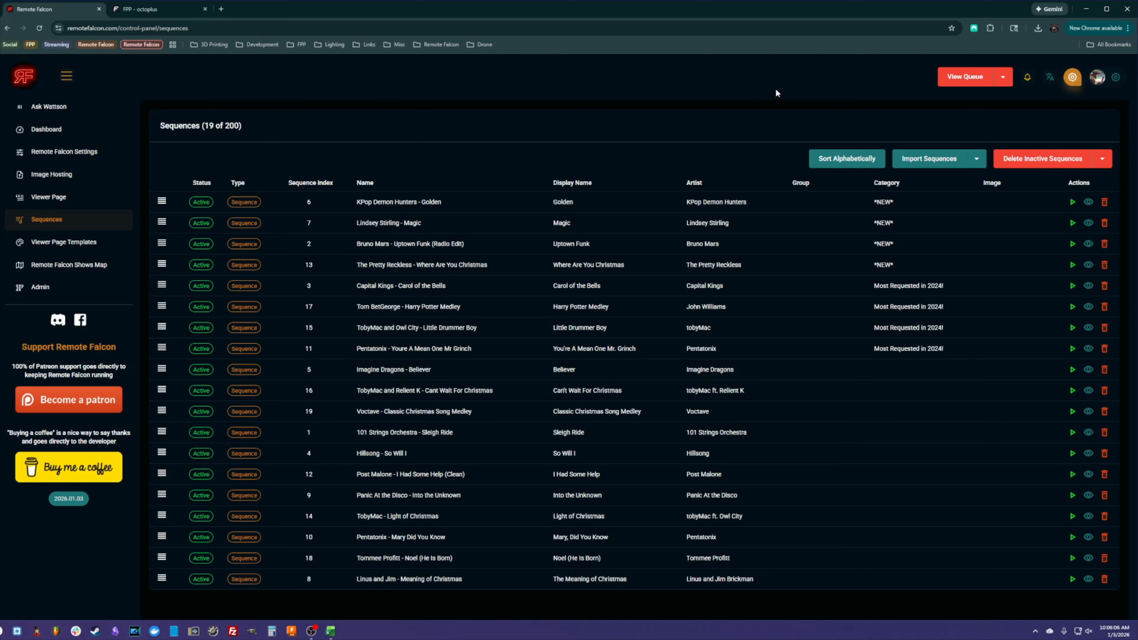
click(977, 159)
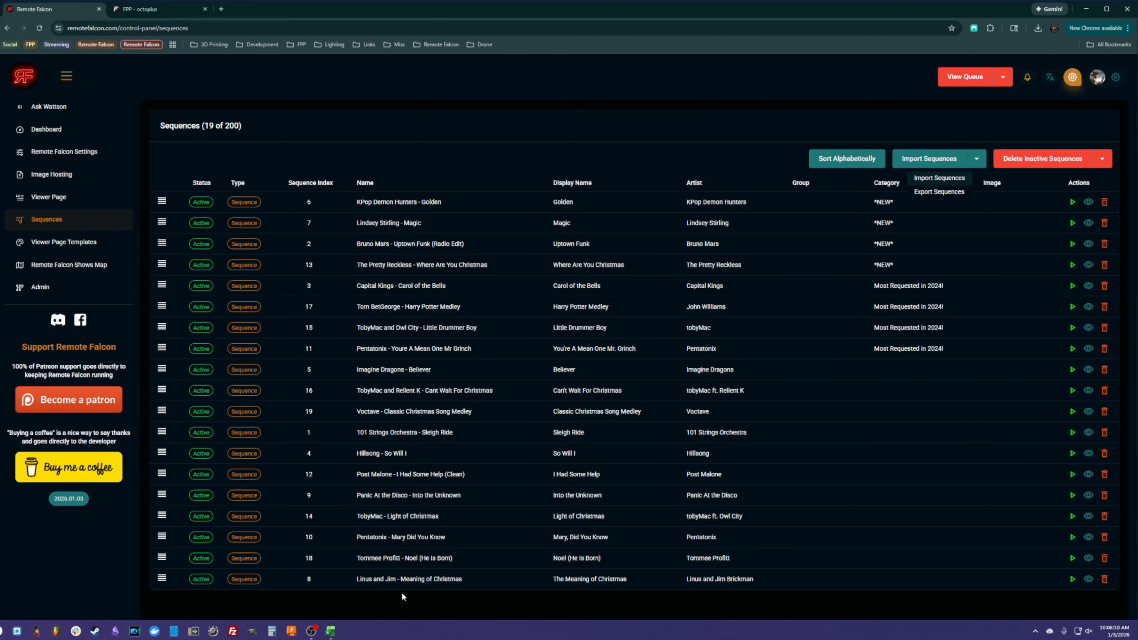
click(983, 162)
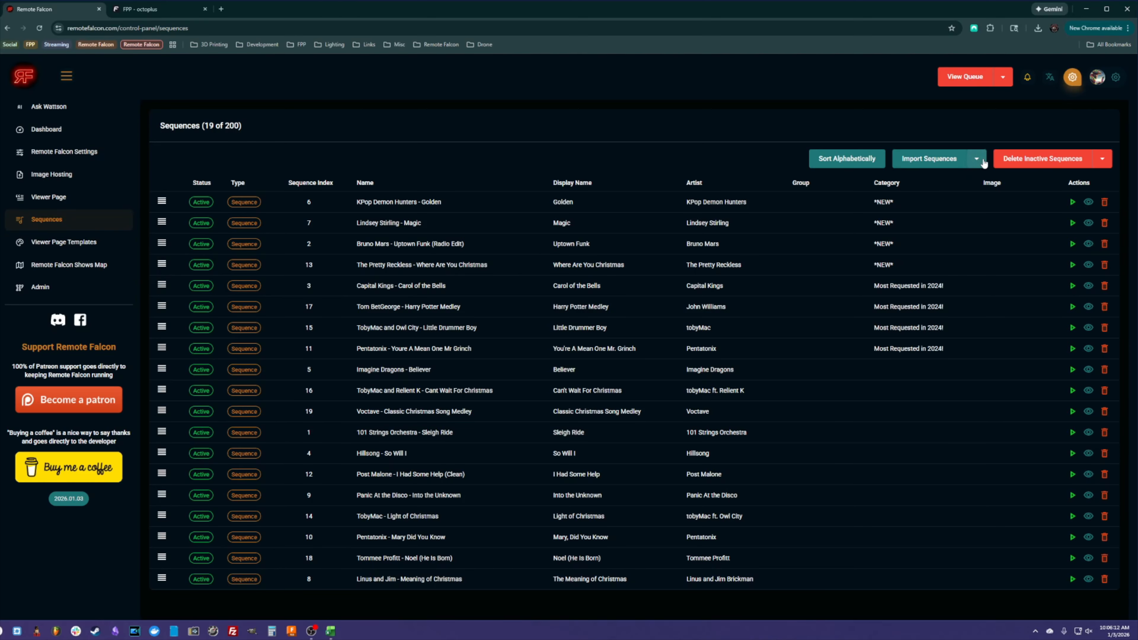
click(981, 161)
click(933, 193)
- Switch to the exported Remote Falcon Sequences.csv in Excel and examine its column headers and name column
mouse_move(338, 636)
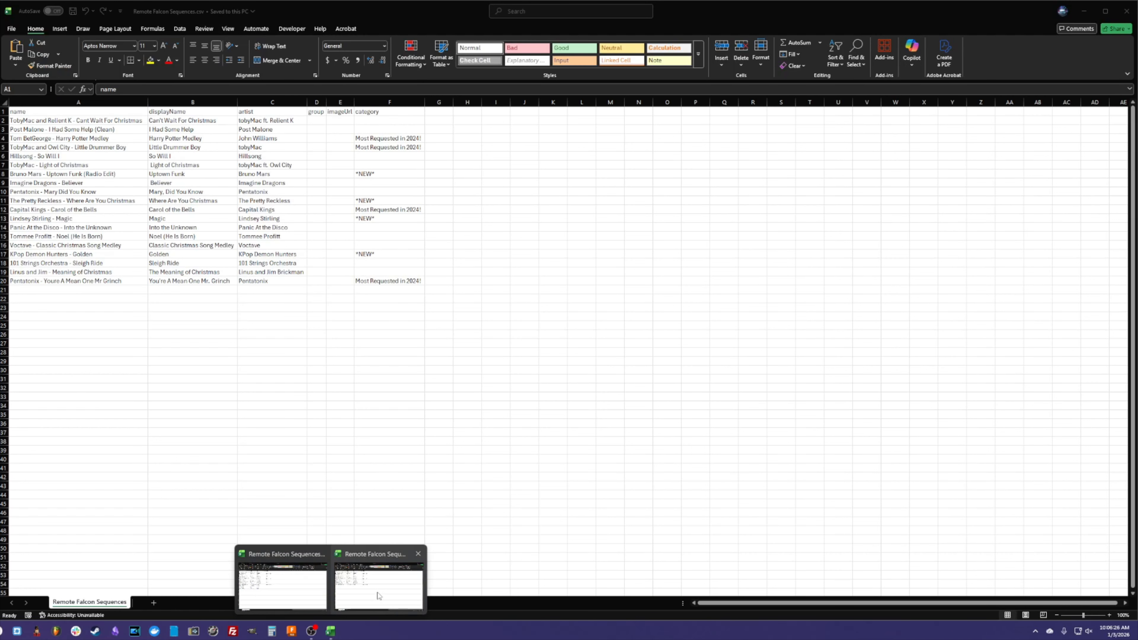
click(374, 593)
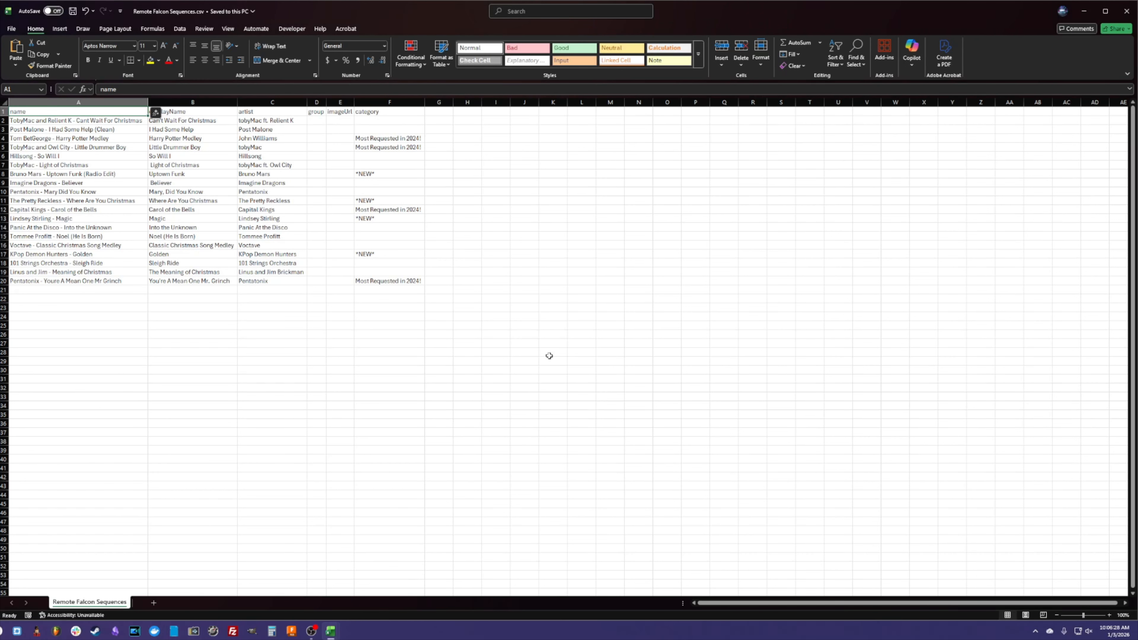
click(105, 305)
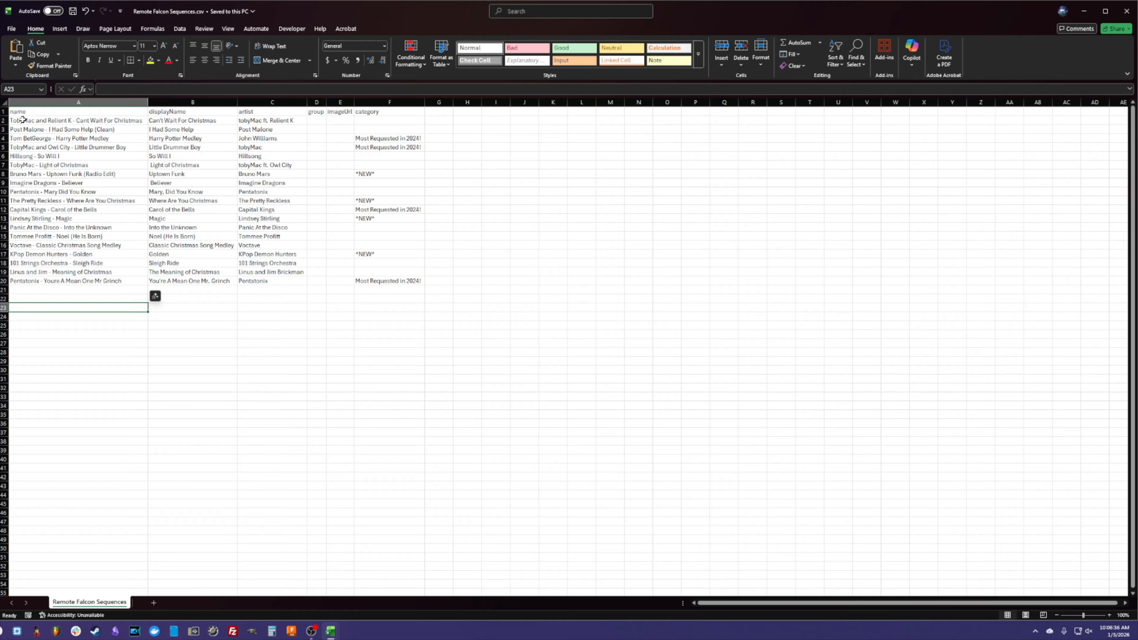
drag(36, 112, 376, 112)
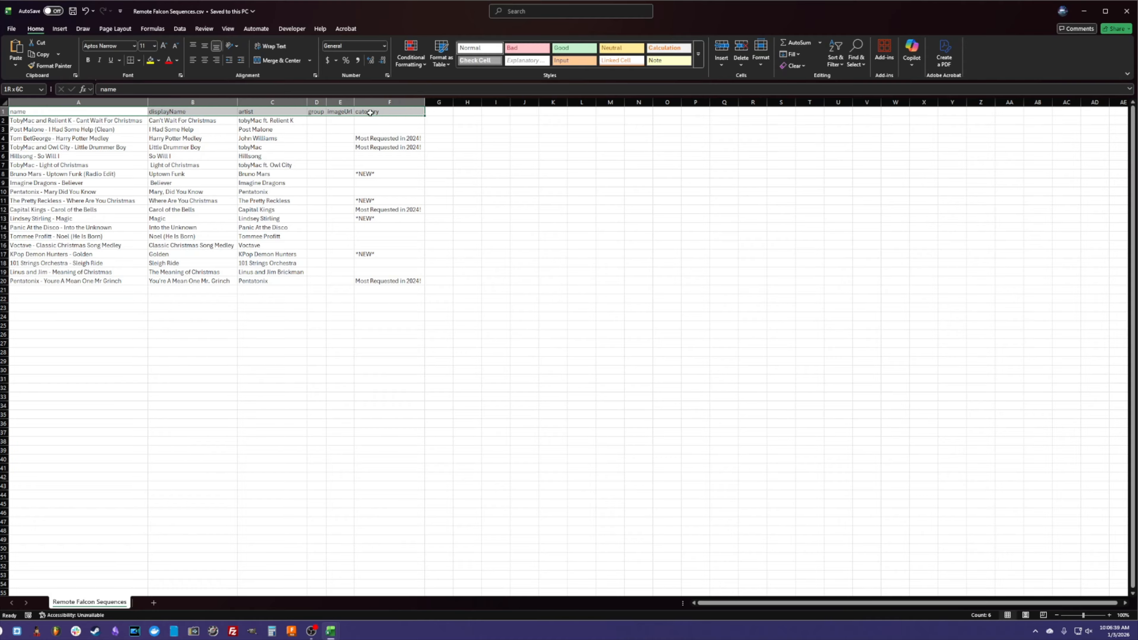
click(116, 112)
click(188, 113)
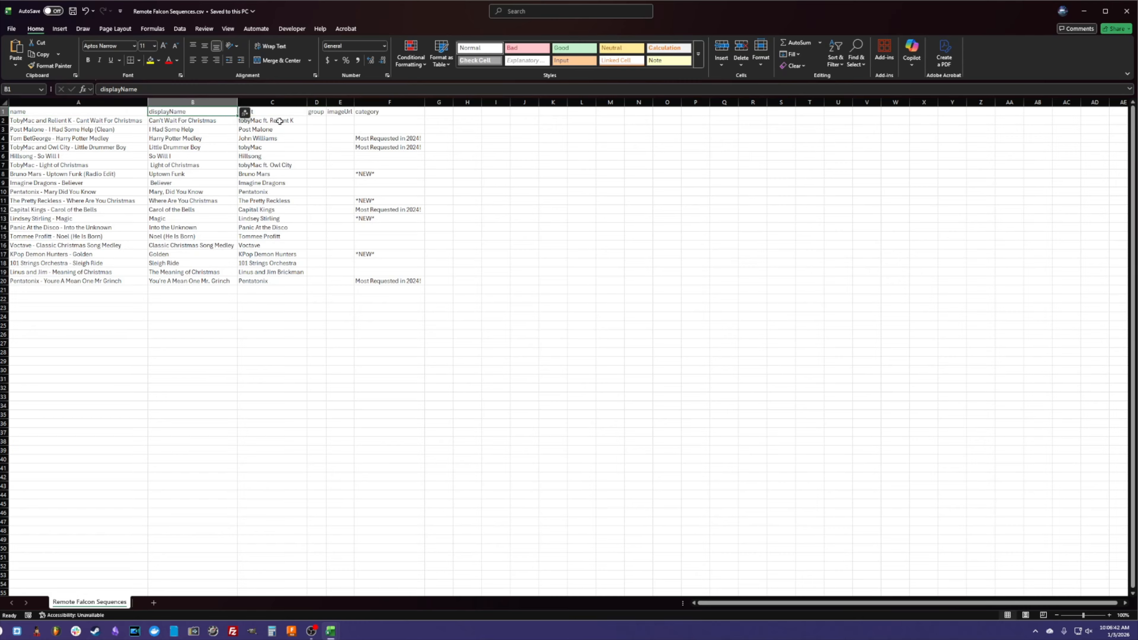
click(288, 111)
click(339, 119)
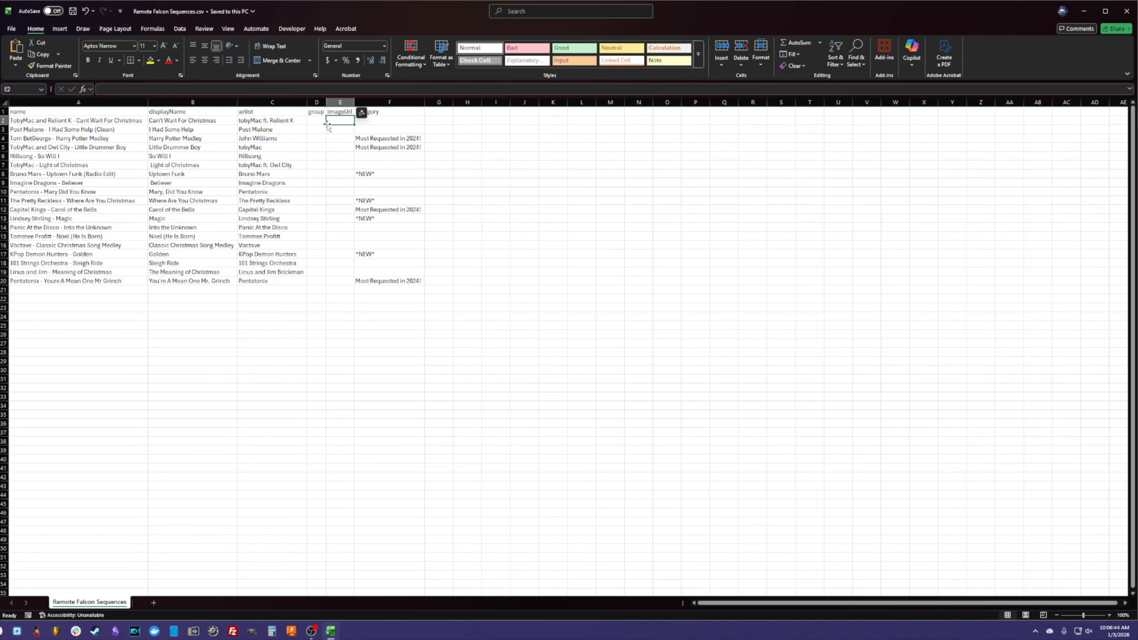
click(383, 120)
click(468, 122)
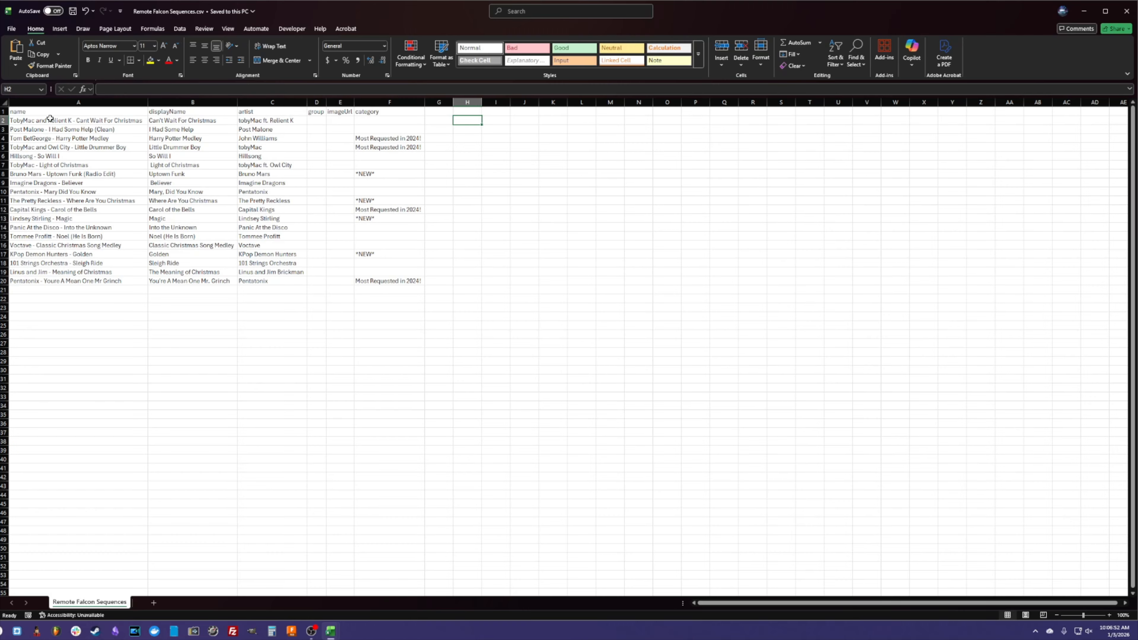
drag(50, 120, 48, 282)
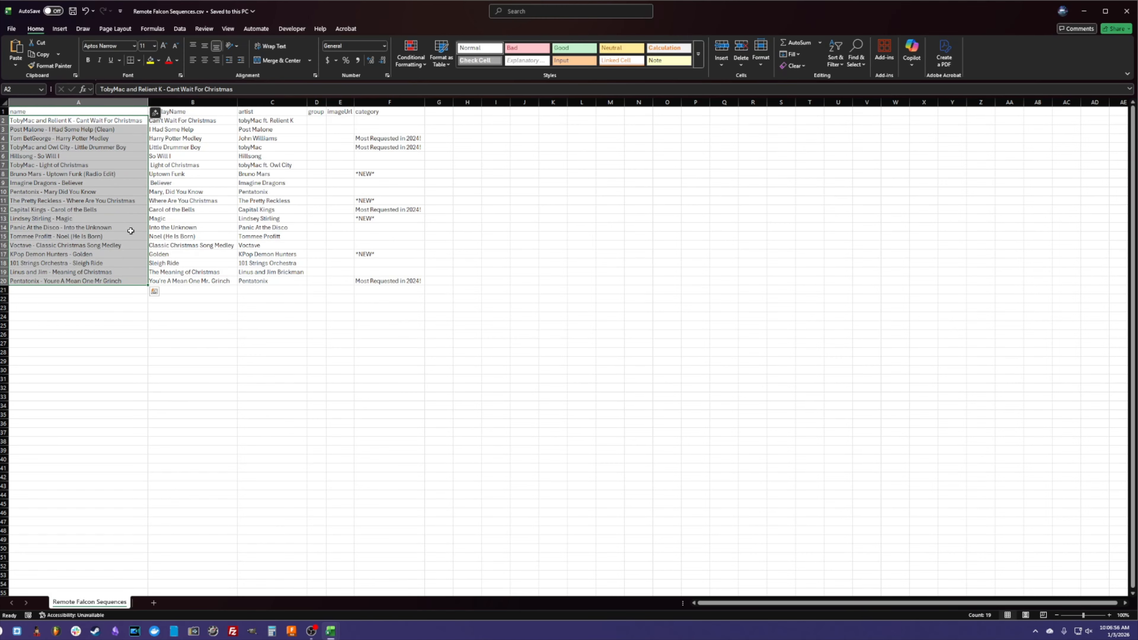
click(204, 315)
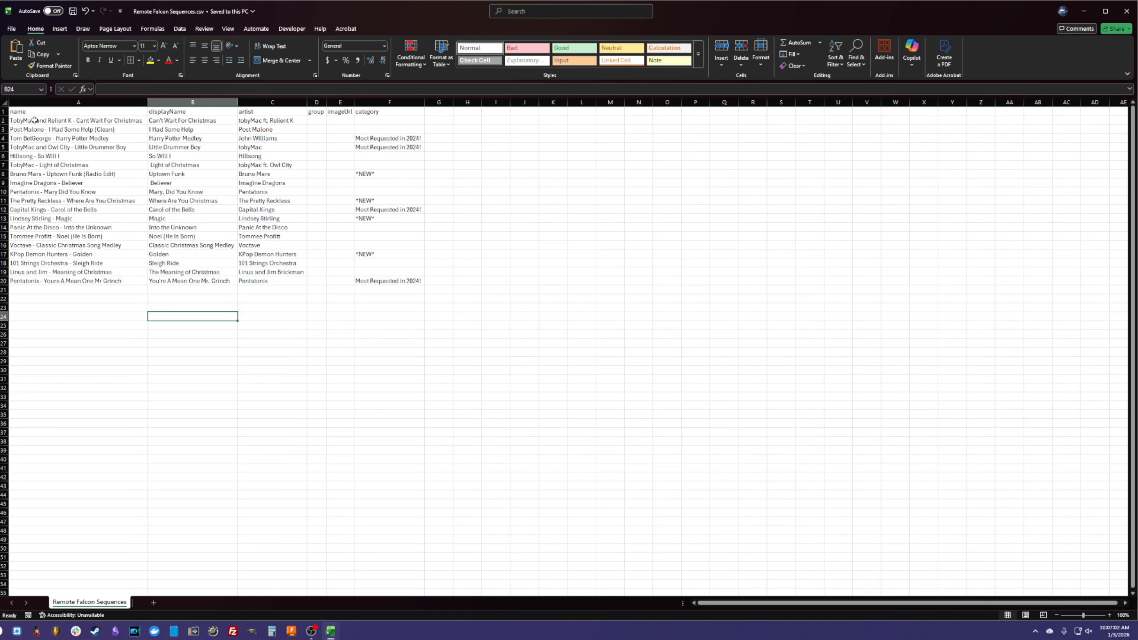
click(14, 120)
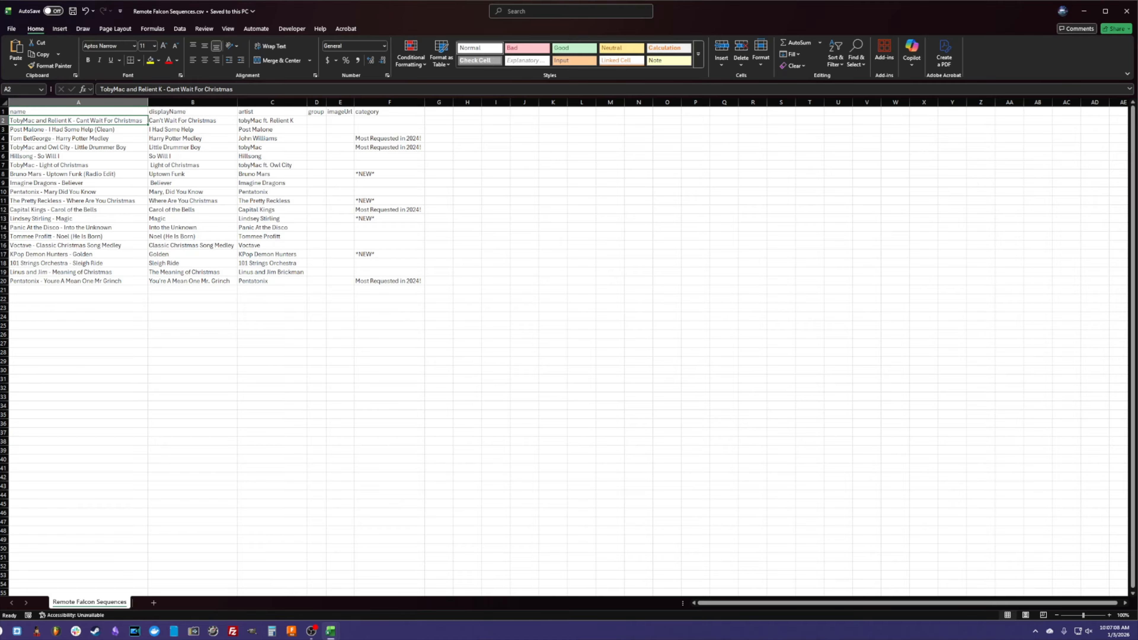
- Examine the displayName, artist and category cells of the sequence rows in the spreadsheet
key(alt+Tab)
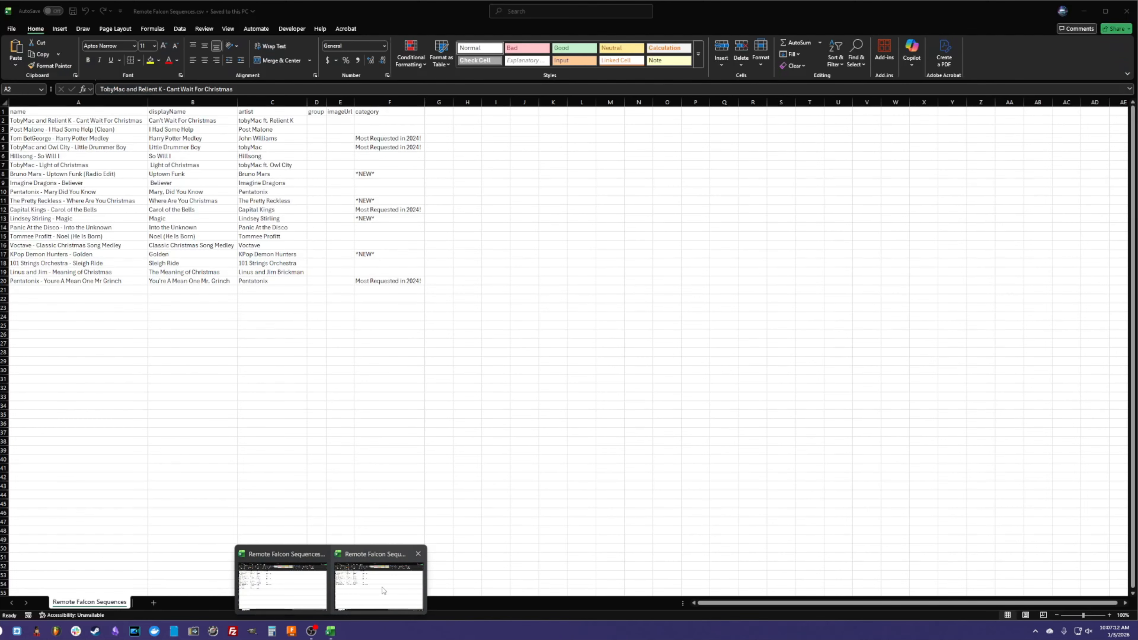
click(381, 579)
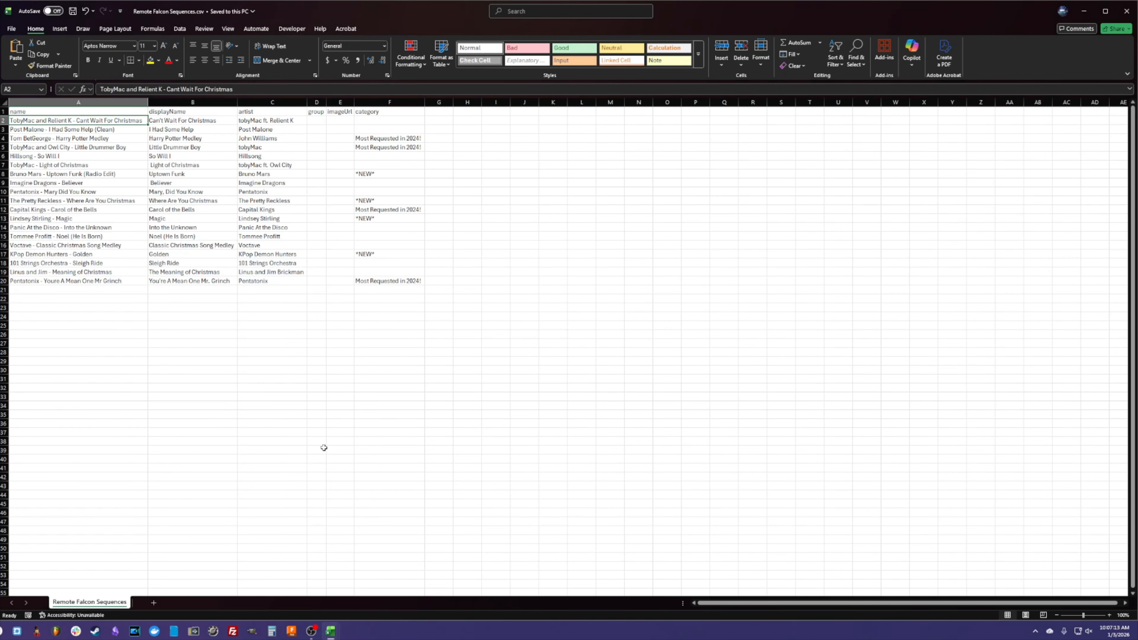
click(51, 219)
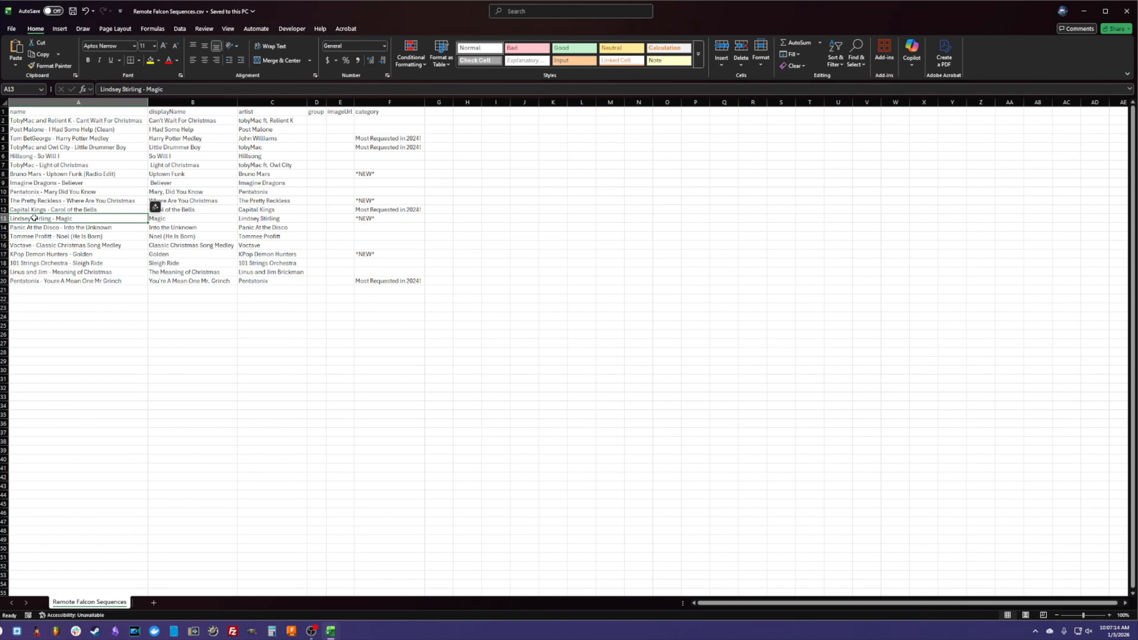
click(312, 333)
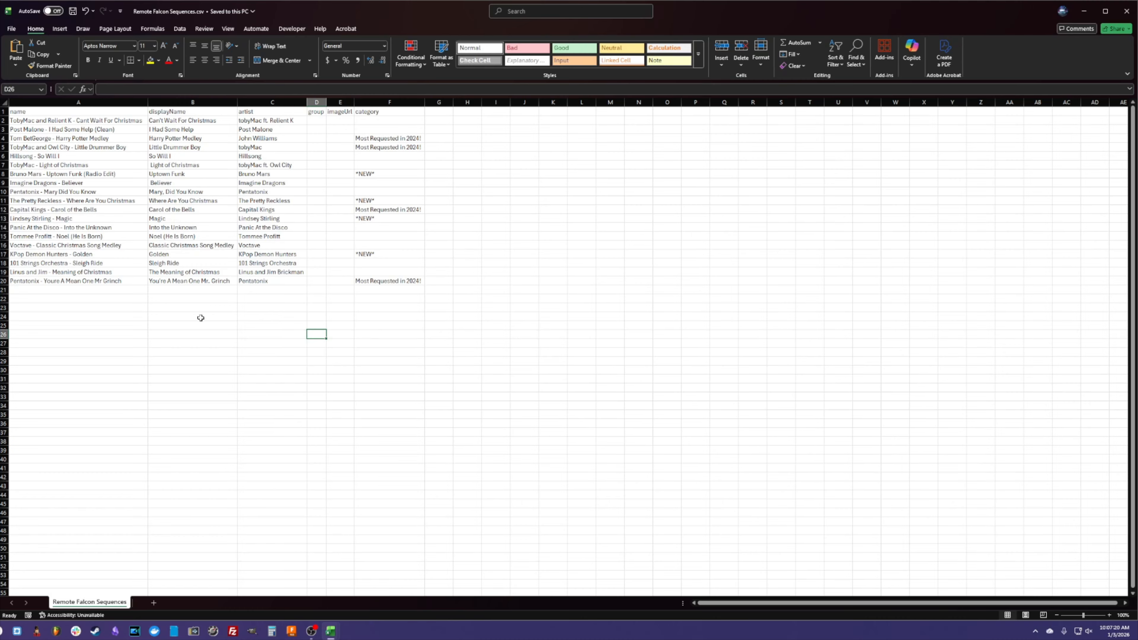
click(216, 117)
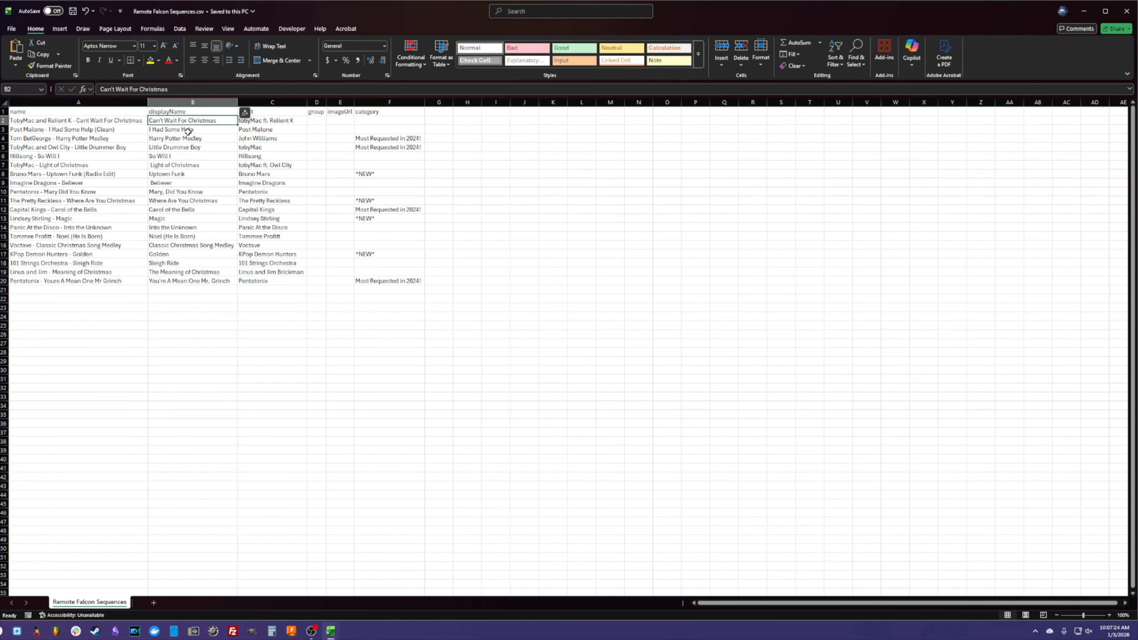
click(206, 199)
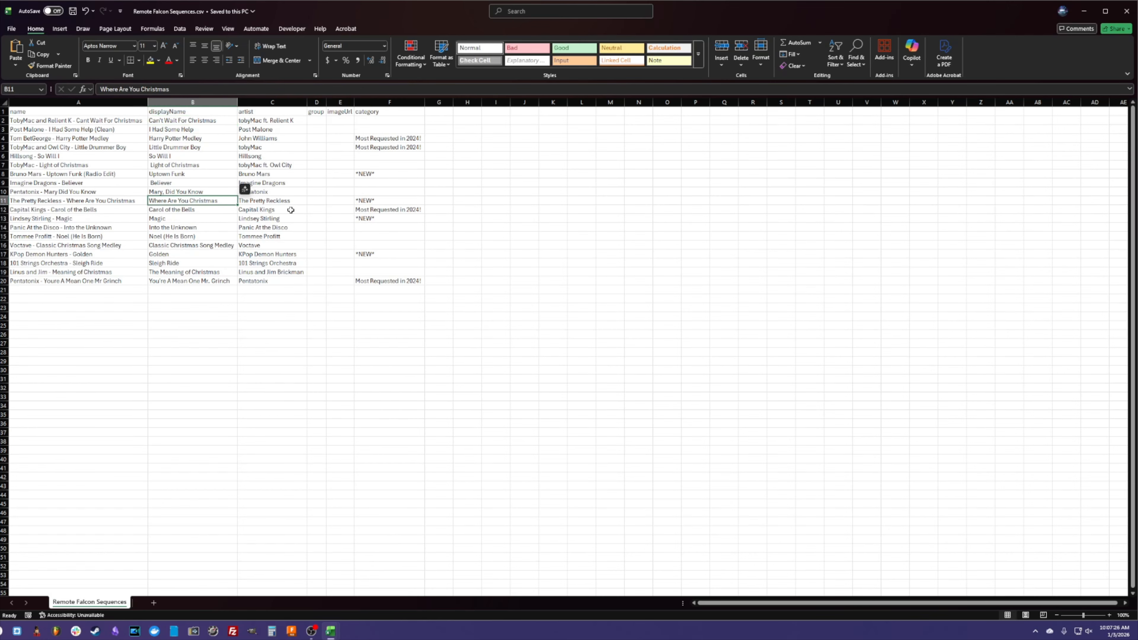
click(287, 130)
click(356, 324)
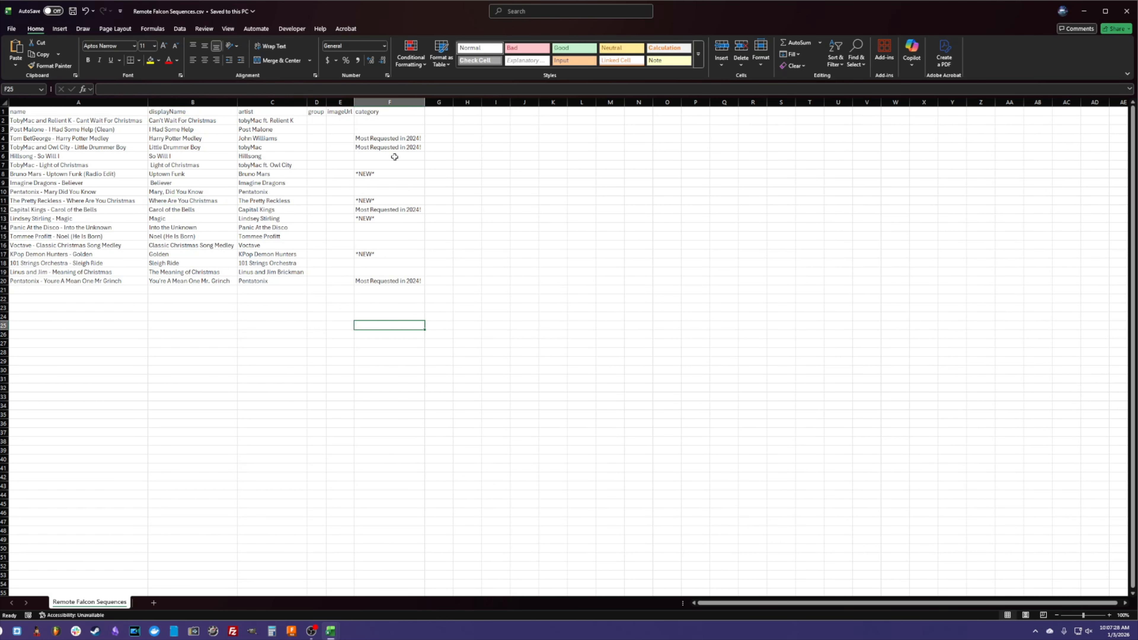
click(412, 140)
click(397, 147)
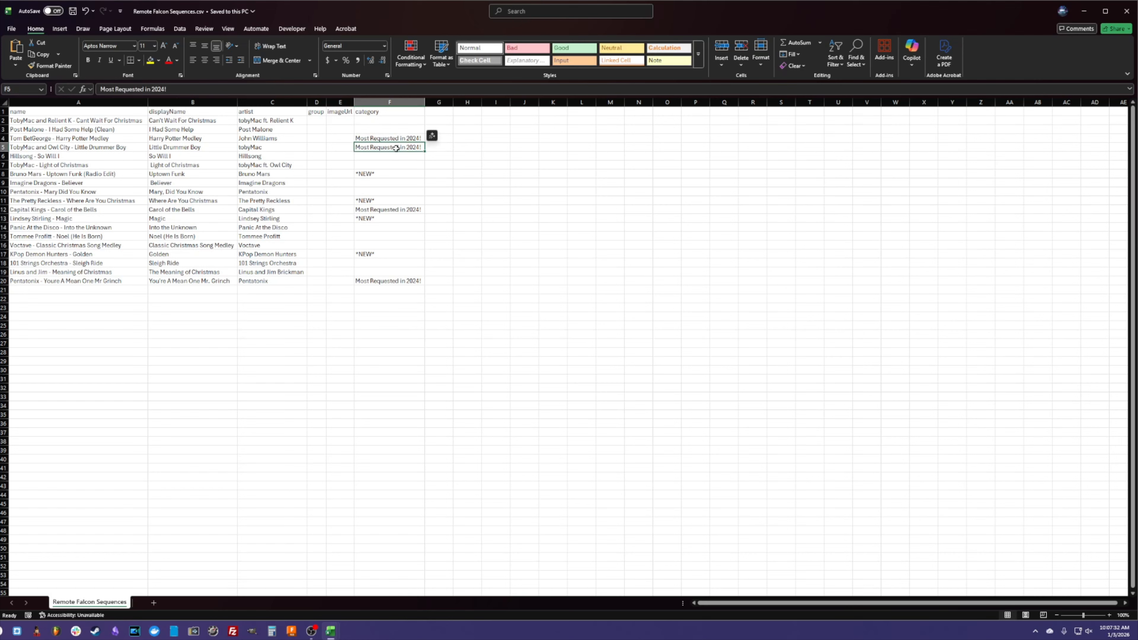
click(387, 172)
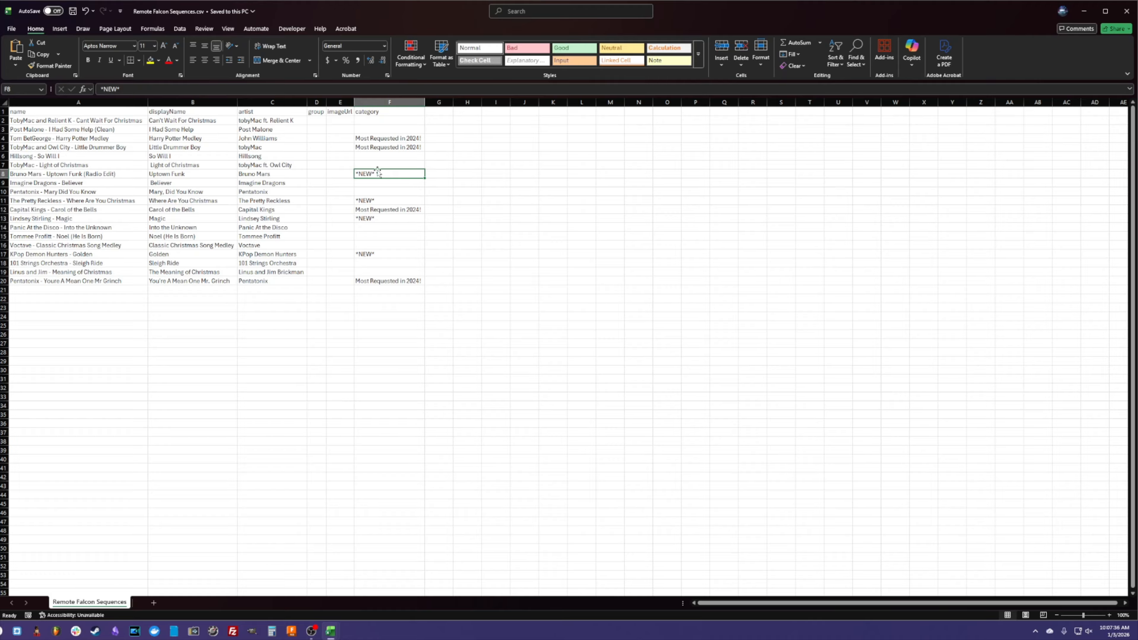
click(495, 191)
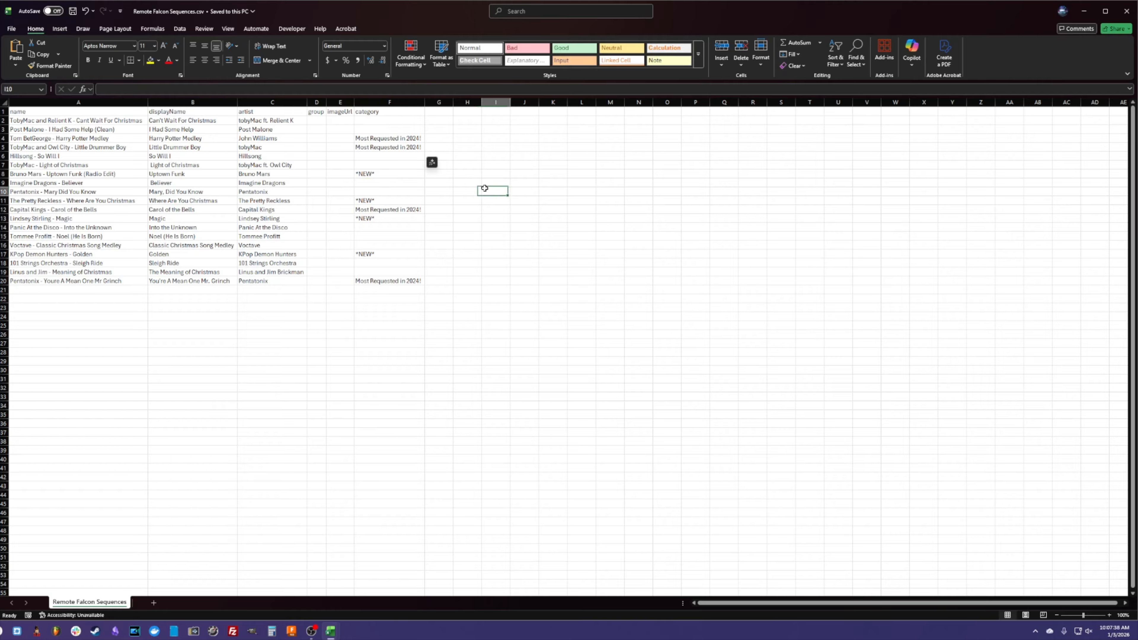
- Clear all category values for the sequence rows and save the CSV file
drag(386, 119, 391, 281)
key(Delete)
click(549, 275)
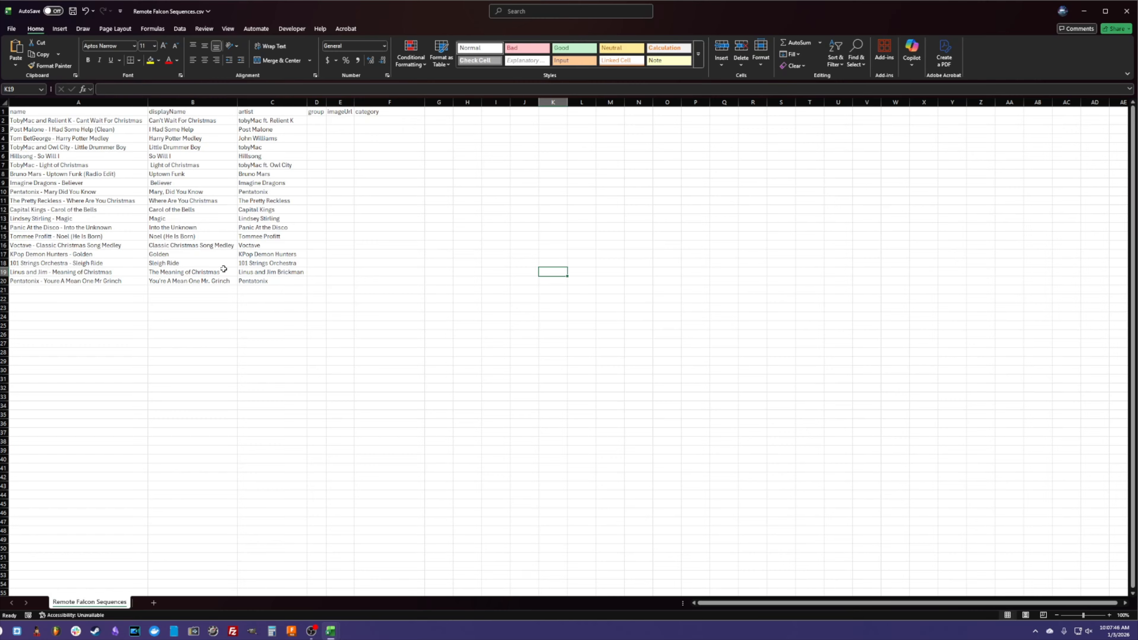
key(ctrl+s)
- Import the edited Remote Falcon Sequences.csv from Downloads into the Sequences page
key(alt+Tab)
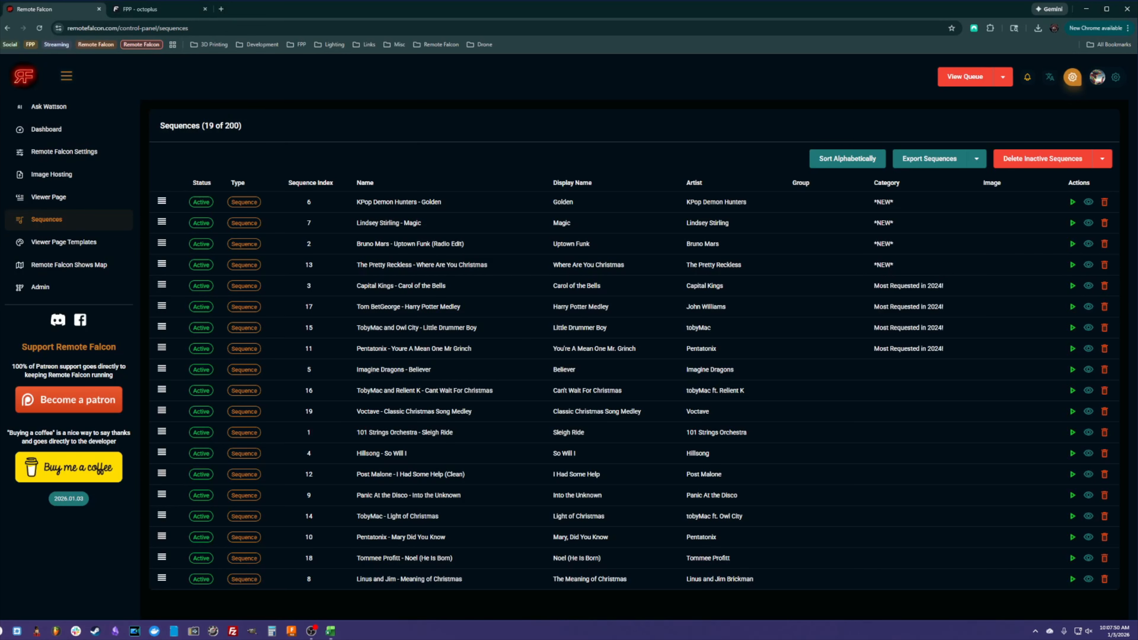
click(977, 161)
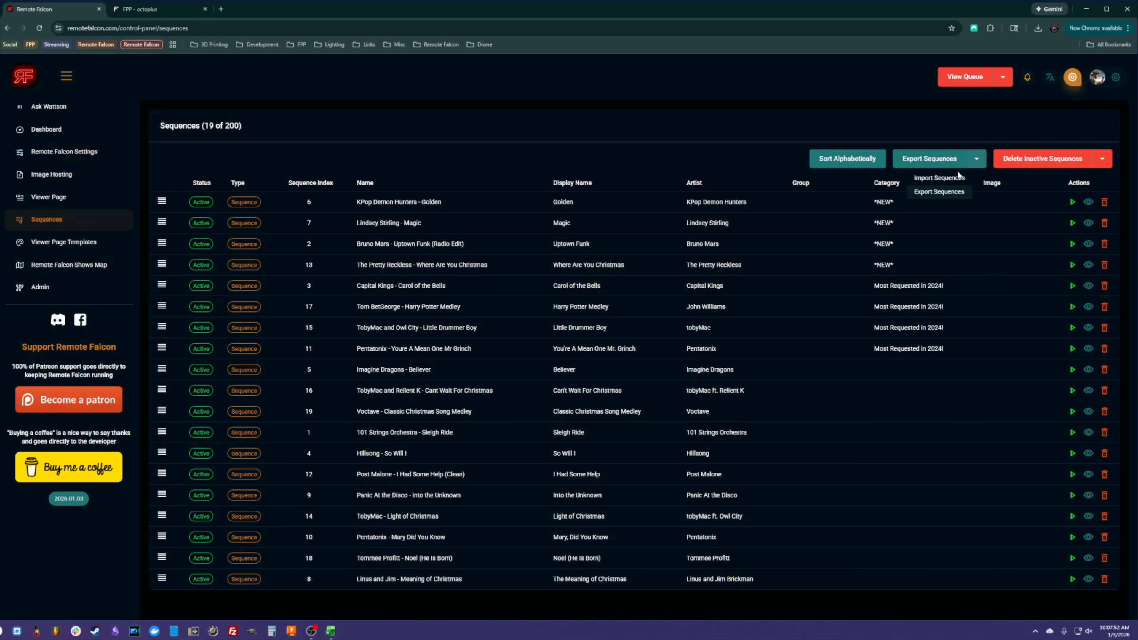
click(936, 179)
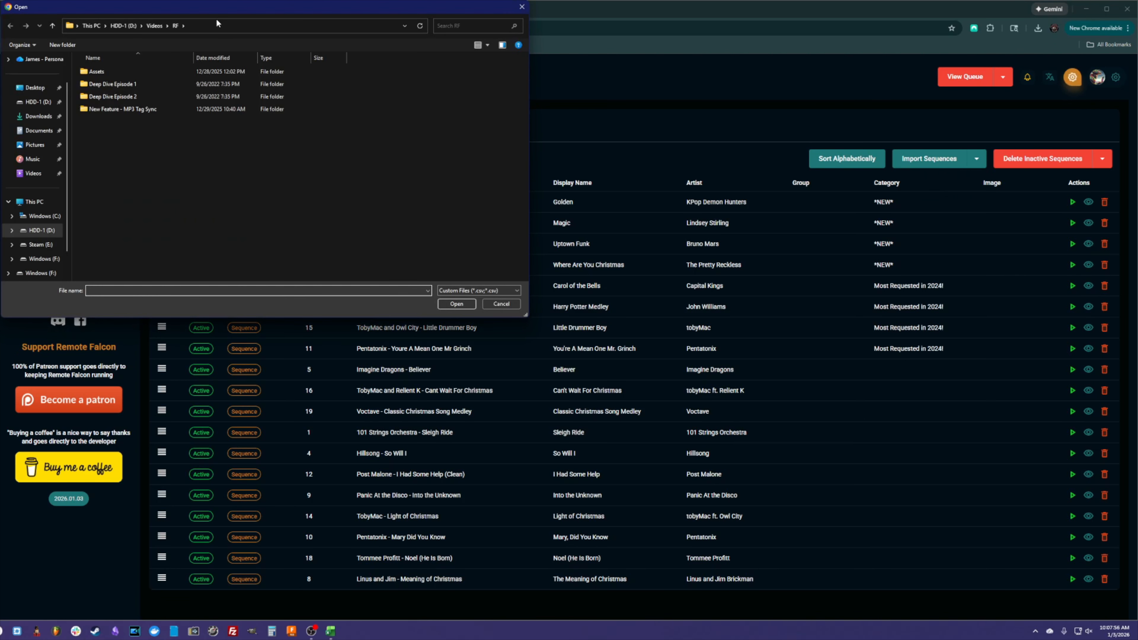
click(39, 116)
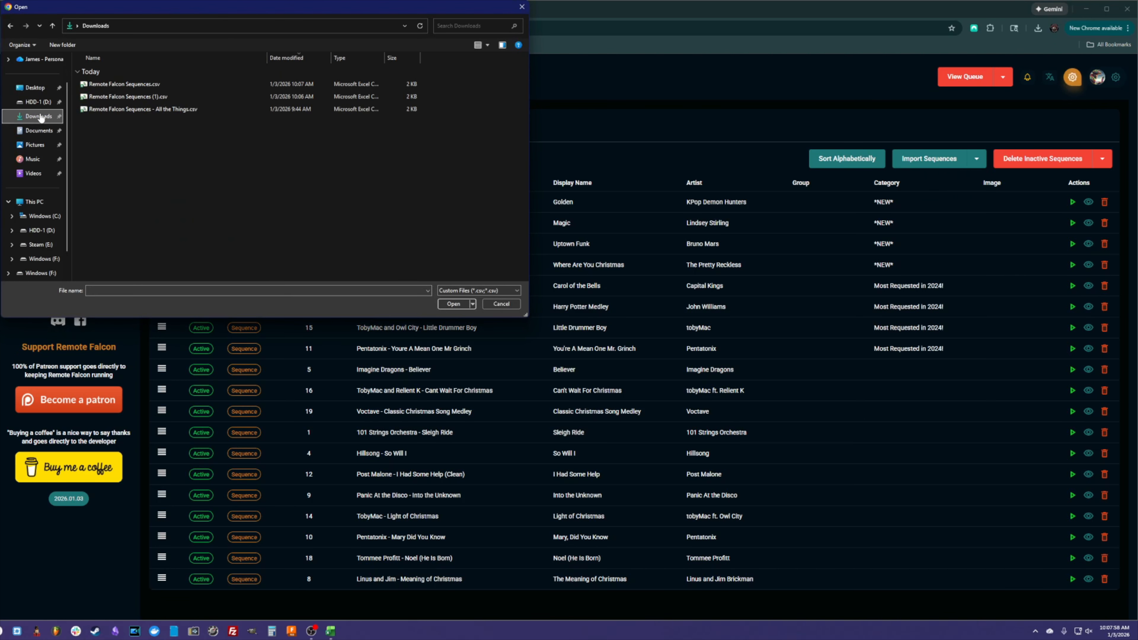
drag(266, 4, 290, 24)
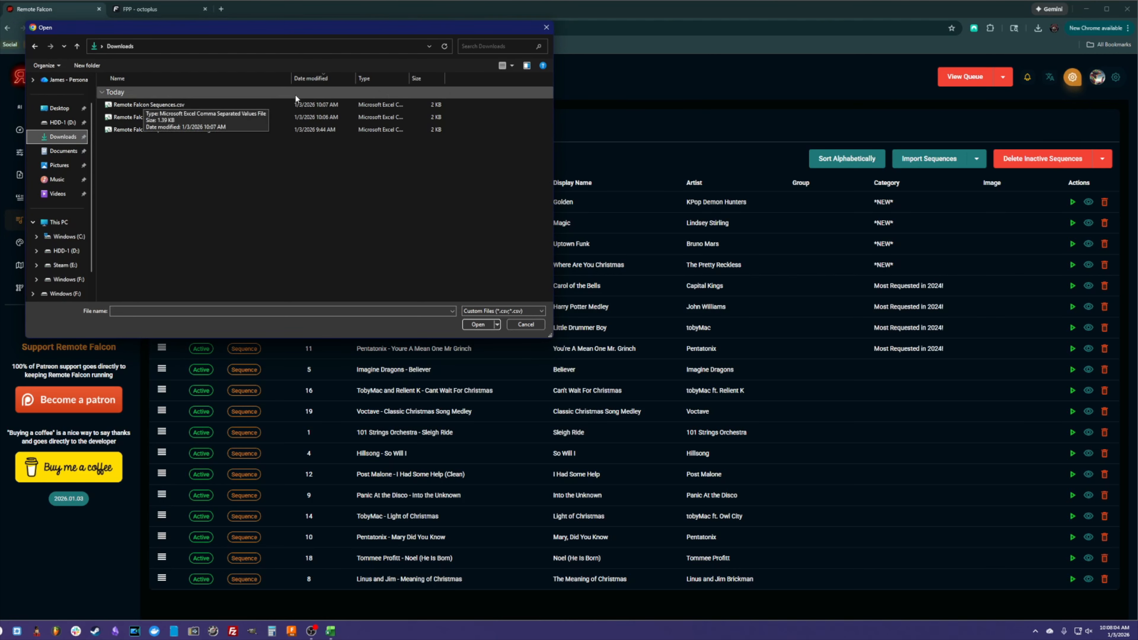
click(154, 105)
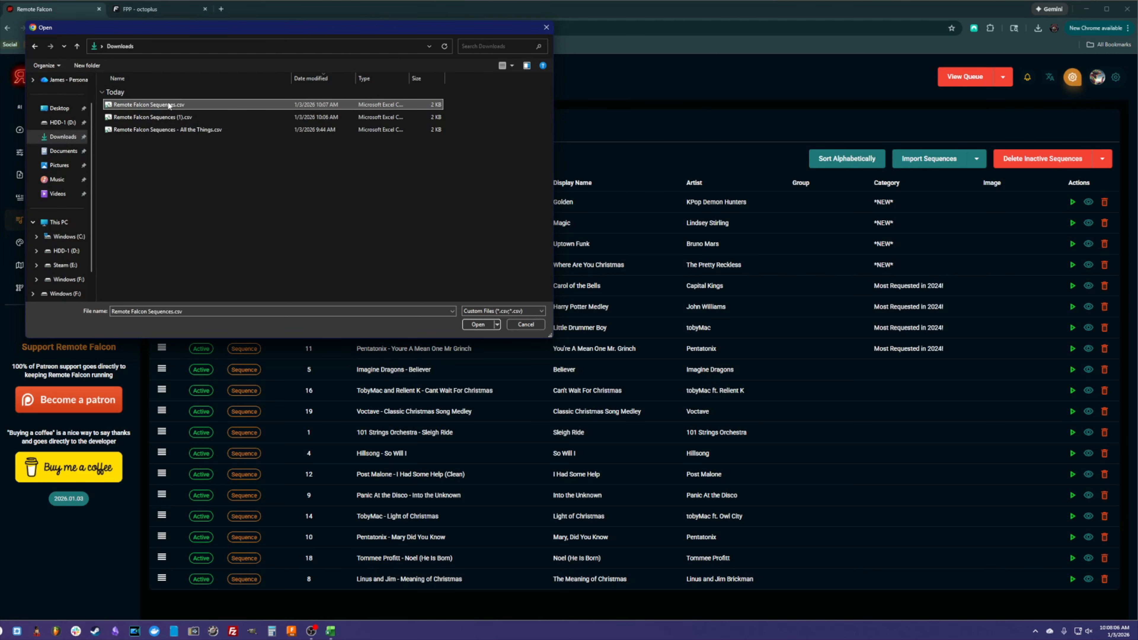
click(471, 323)
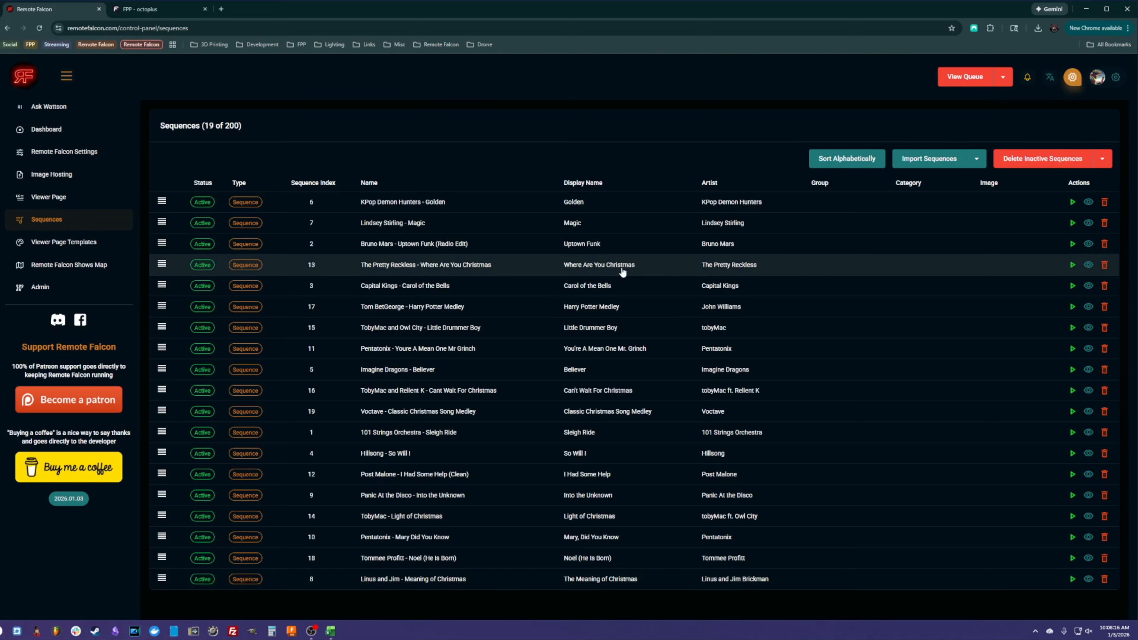
- Switch back to the spreadsheet and undo the clearing of the category column
mouse_move(331, 632)
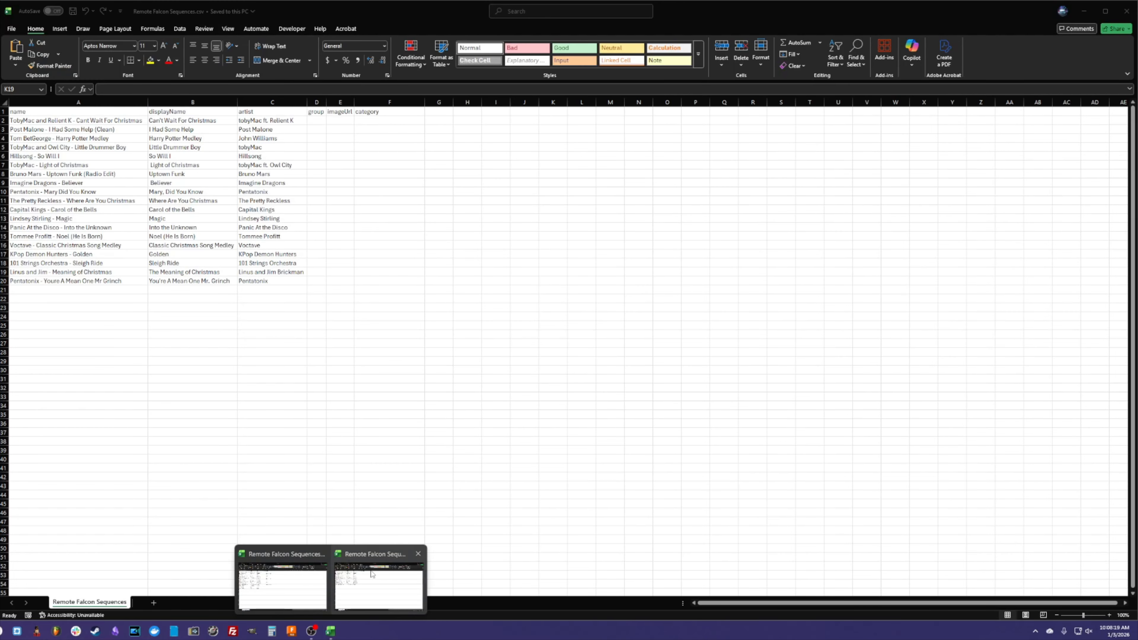
click(373, 574)
click(443, 265)
key(ctrl+z)
click(450, 341)
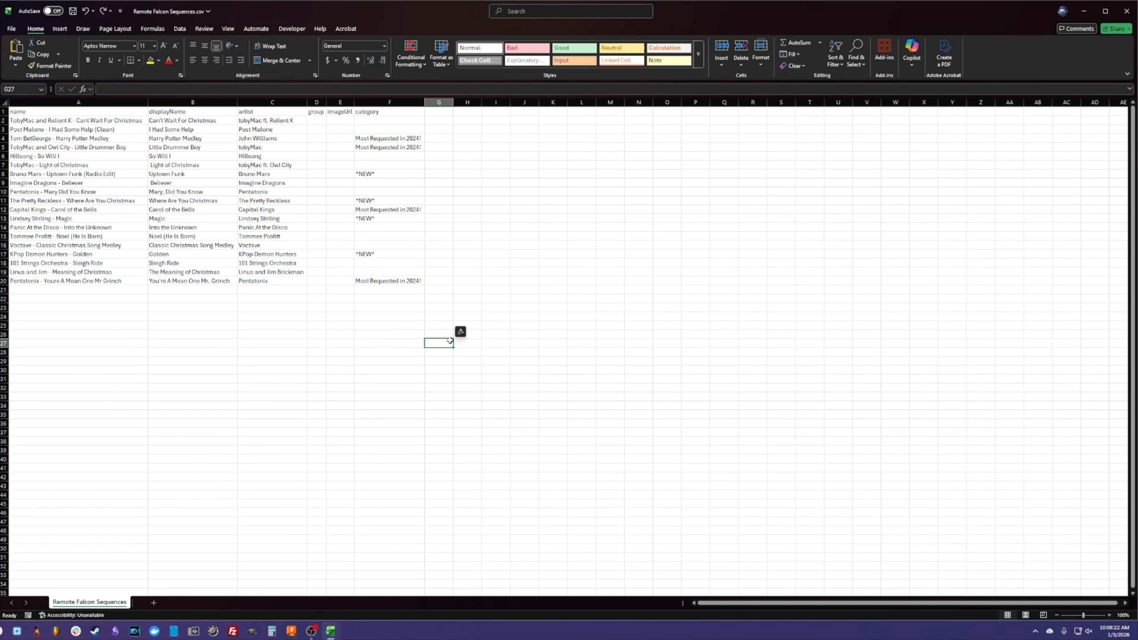
- Save the restored spreadsheet and re-import the Remote Falcon Sequences CSV from Downloads into the Sequences page
key(ctrl+s)
key(alt+Tab)
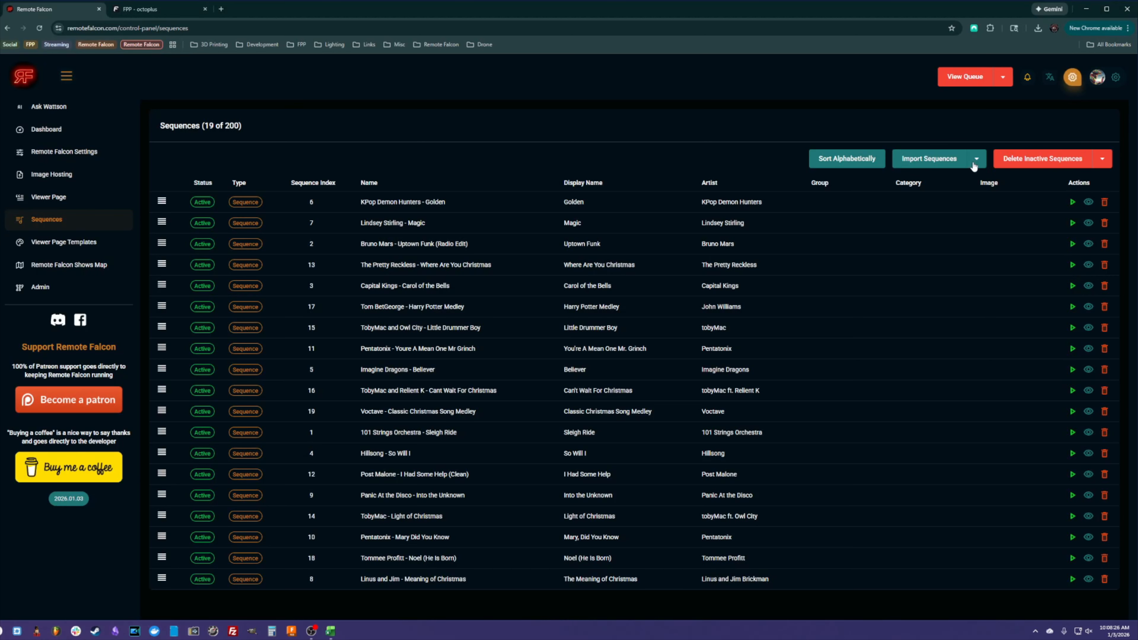
click(930, 165)
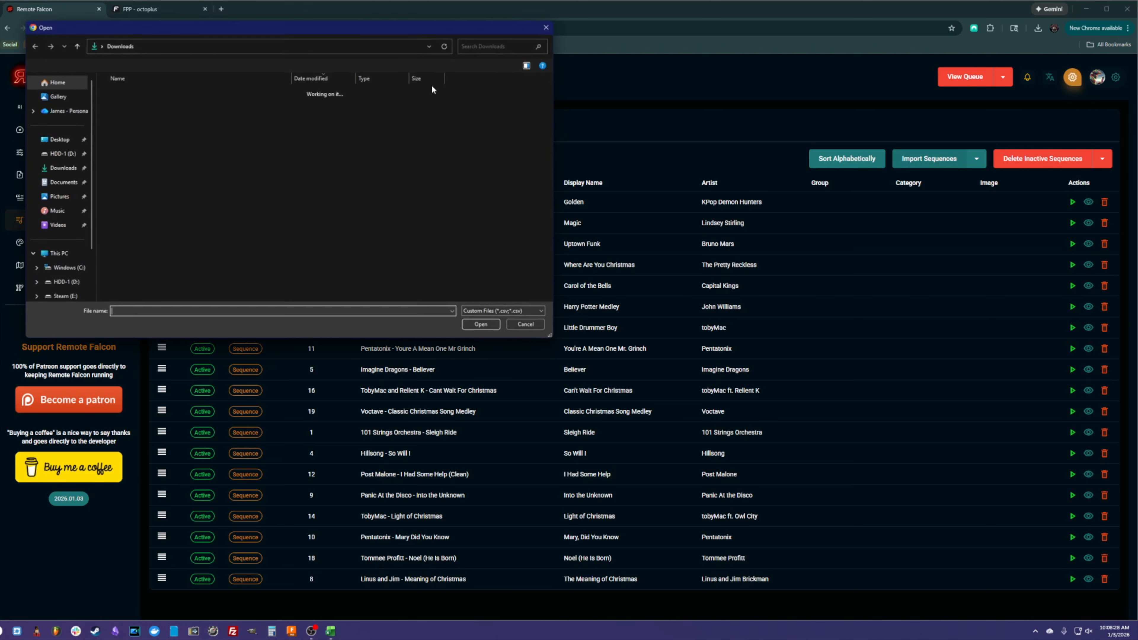
double_click(163, 105)
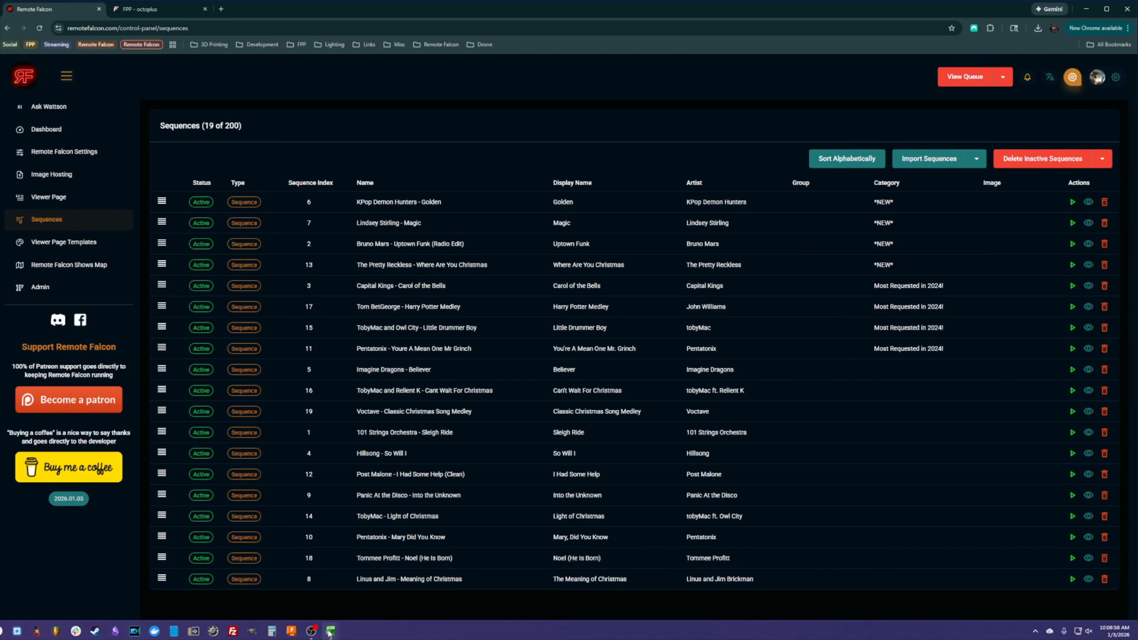
- Open the Remote Falcon Sequences - All the Things workbook and examine its original and added sequence rows
mouse_move(330, 633)
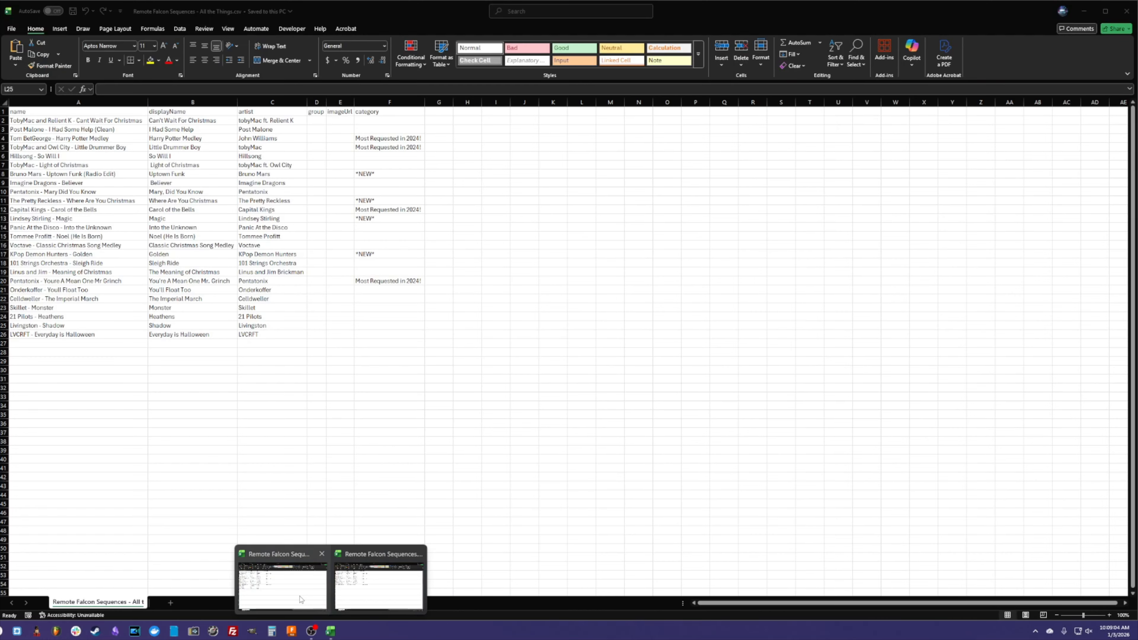
click(301, 600)
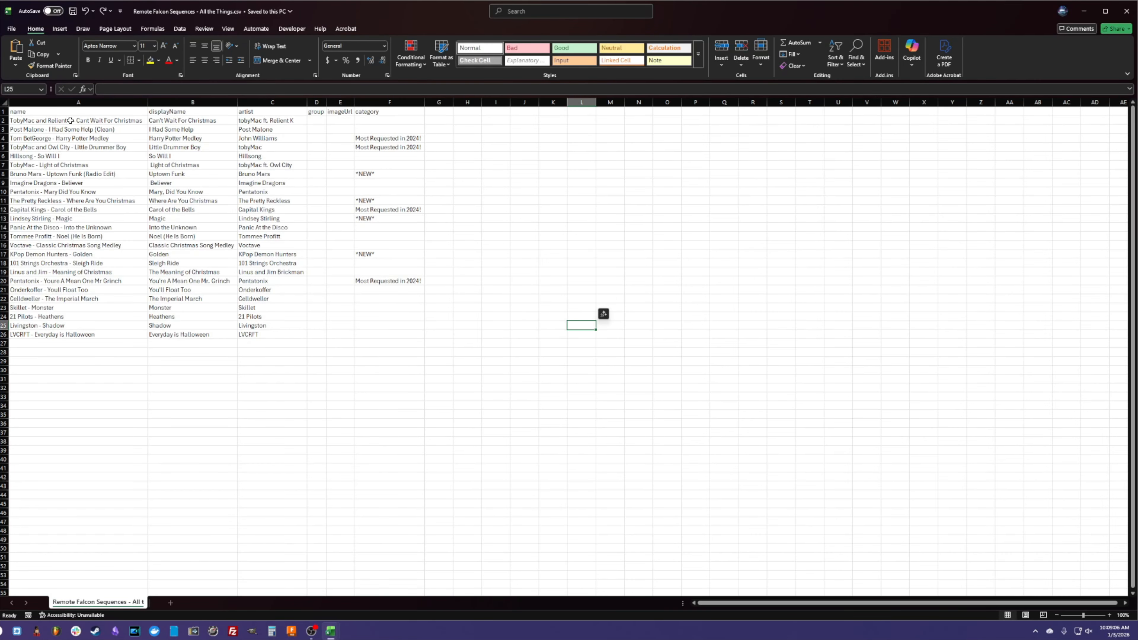
drag(55, 120, 414, 280)
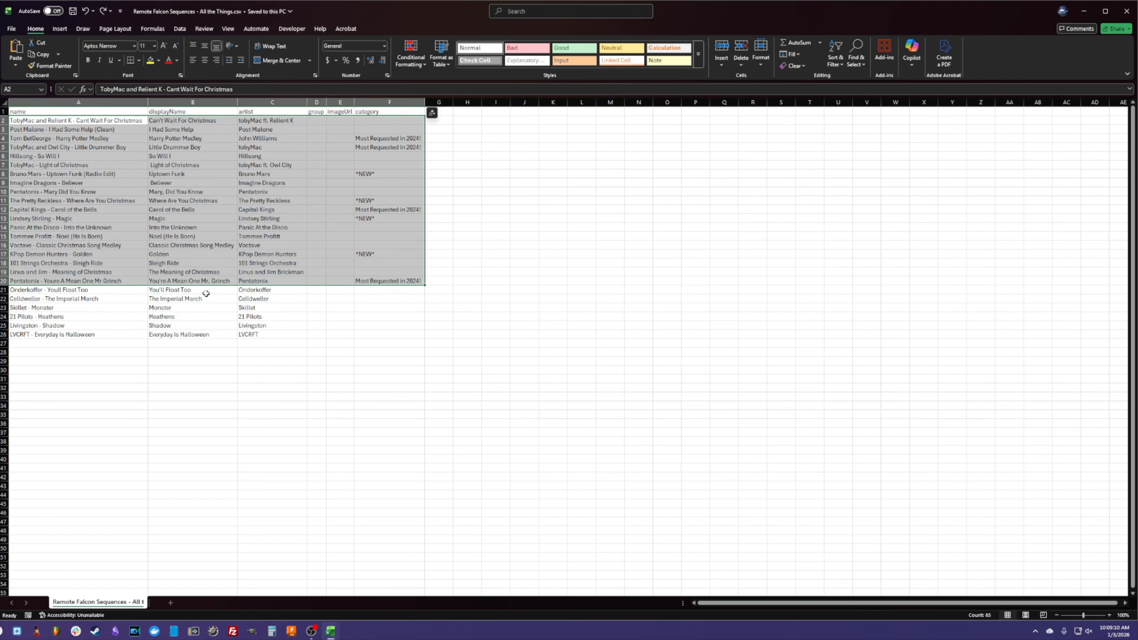
click(112, 287)
drag(113, 287, 286, 332)
click(372, 309)
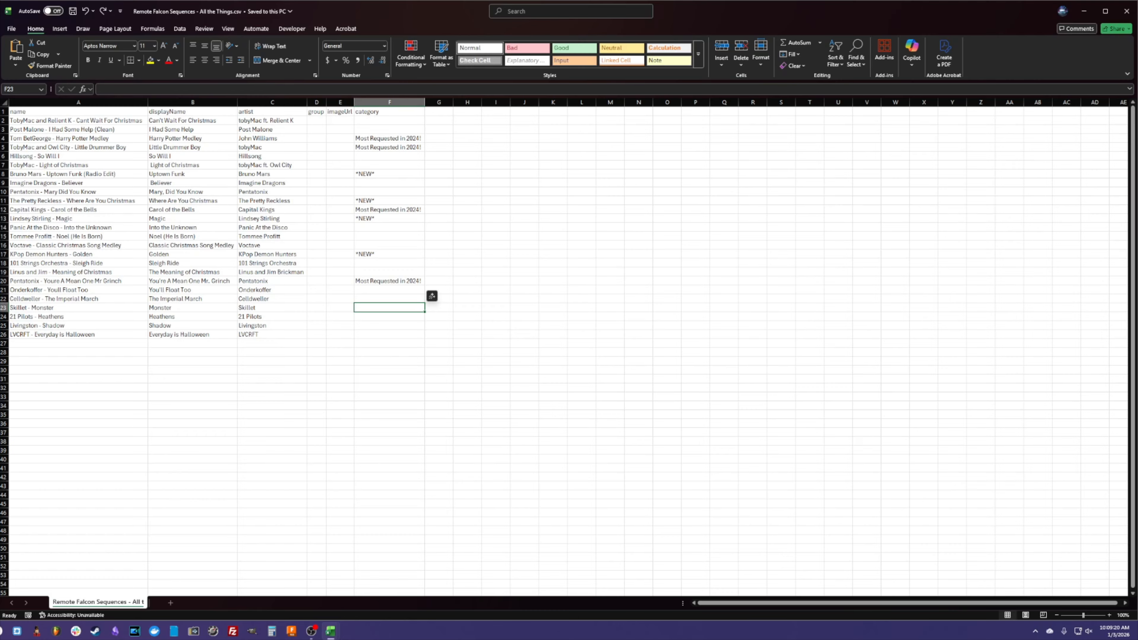
- In the FPP Remote Falcon plugin, set the Remote Playlist to Halloween and sync it with Remote Falcon
key(alt+Tab)
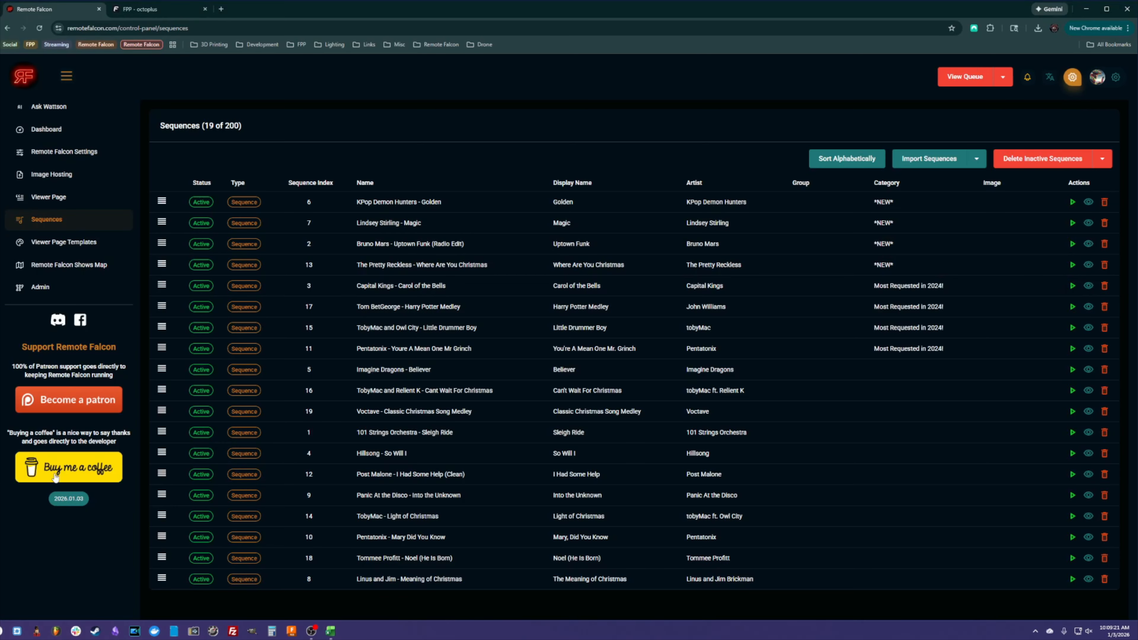
click(143, 11)
click(692, 281)
click(657, 296)
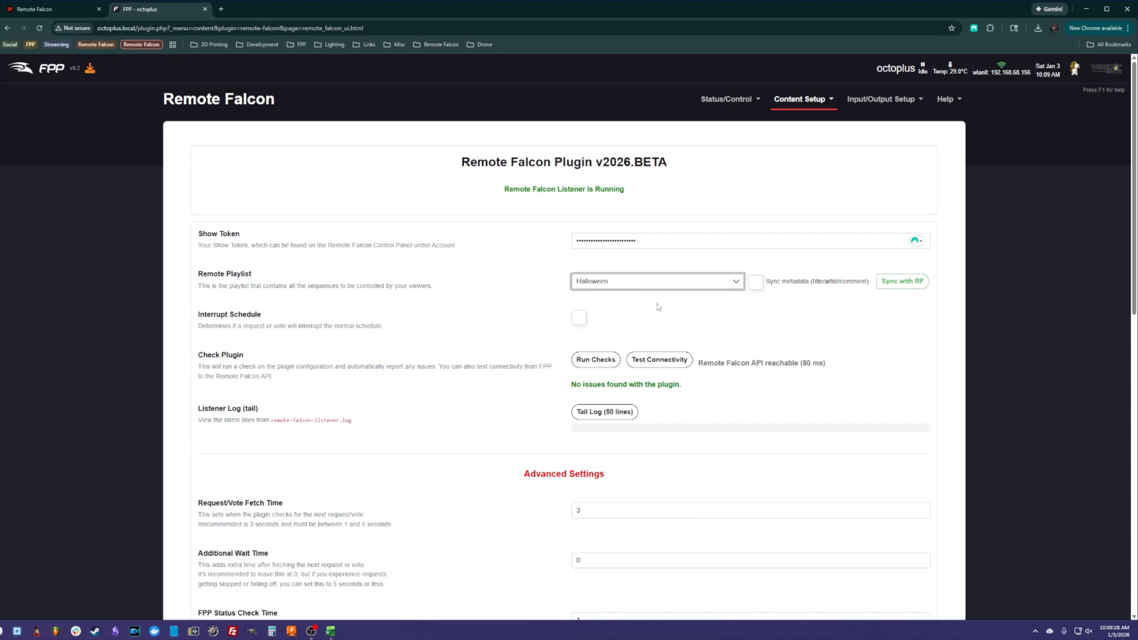
click(902, 281)
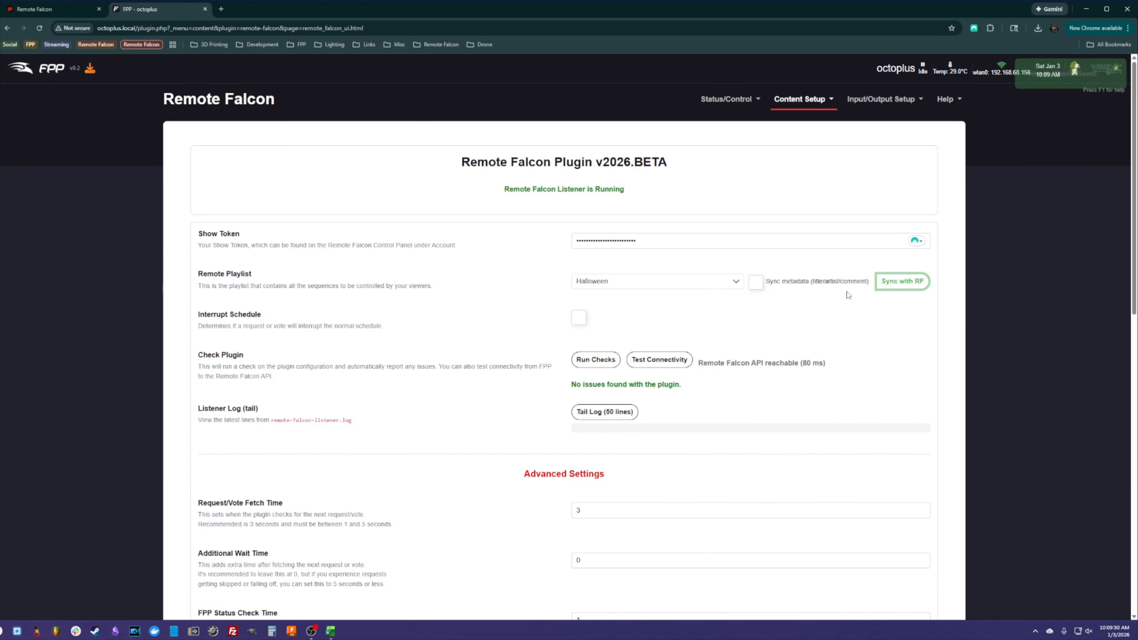
- Return to the Remote Falcon tab and reload the Sequences page
click(39, 10)
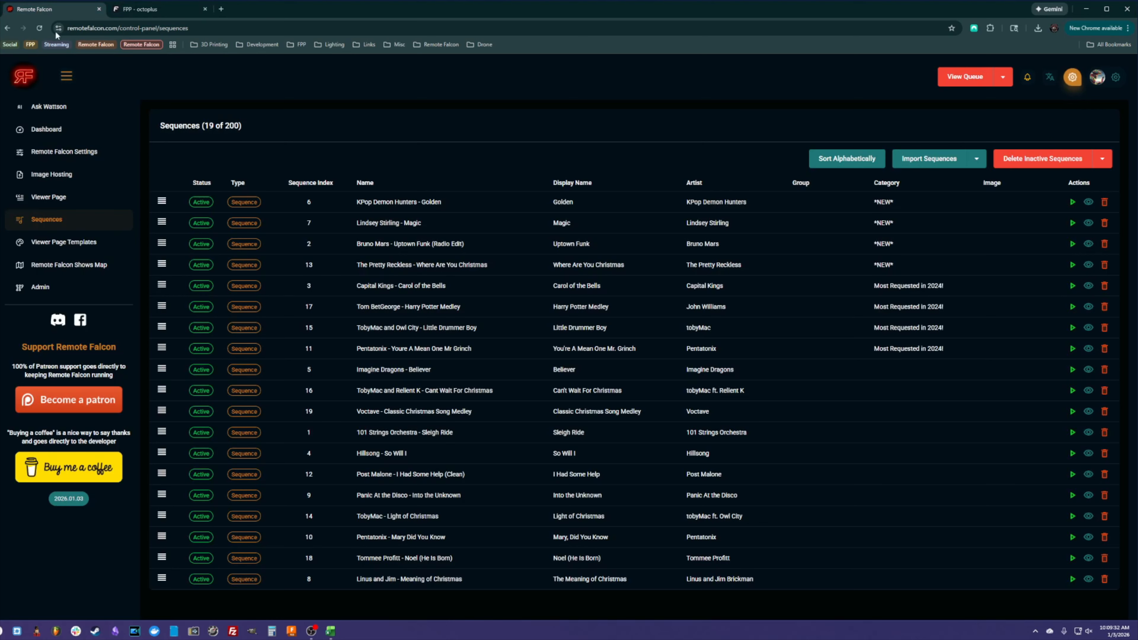
click(39, 28)
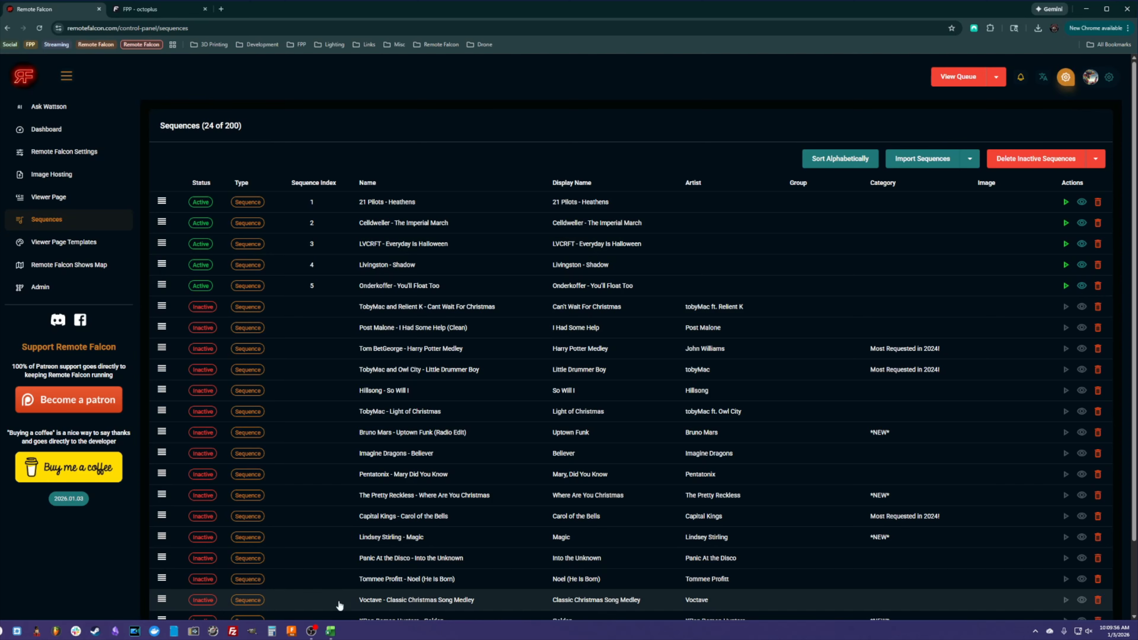
- Switch to the All the Things spreadsheet and examine the name and displayName cells of the Halloween sequence rows
mouse_move(331, 632)
click(287, 578)
click(270, 474)
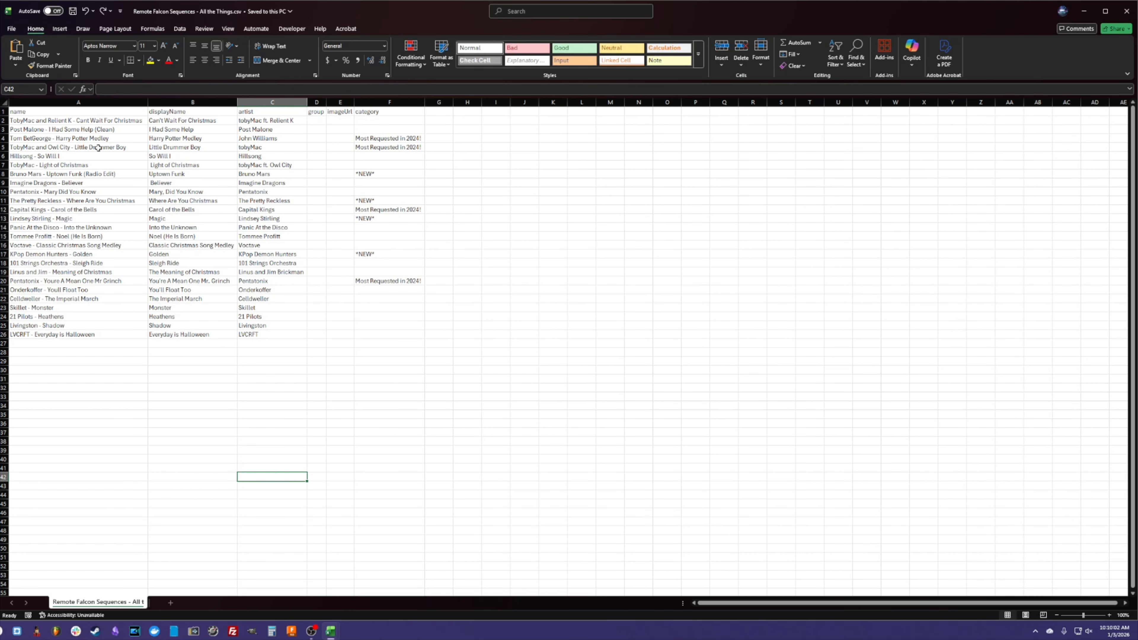
drag(41, 121, 406, 326)
click(184, 120)
click(162, 306)
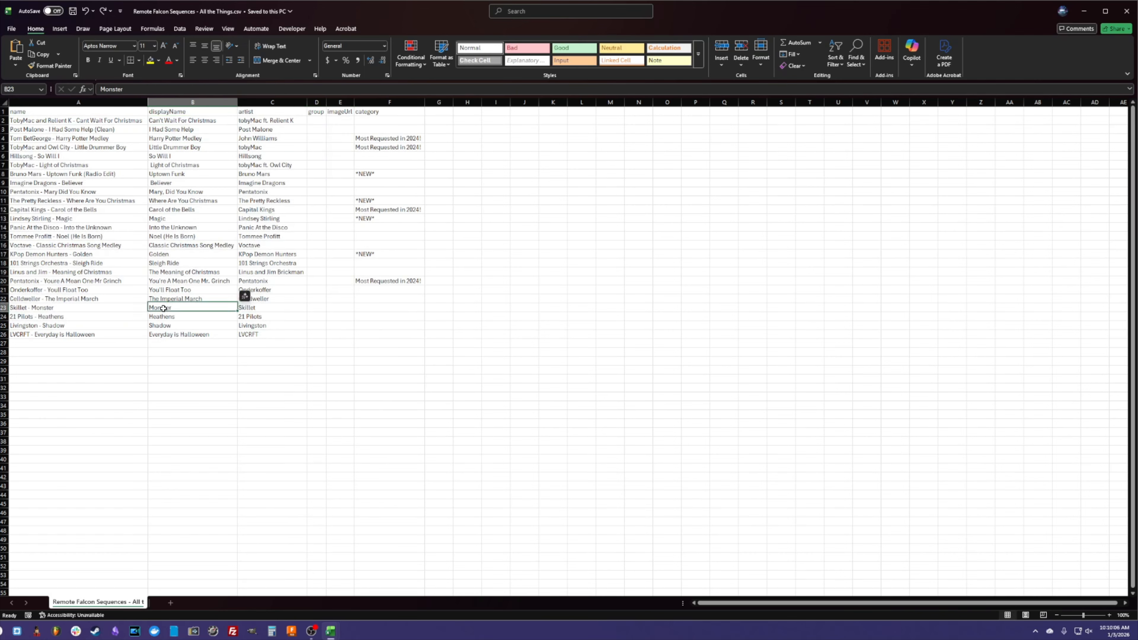
click(57, 287)
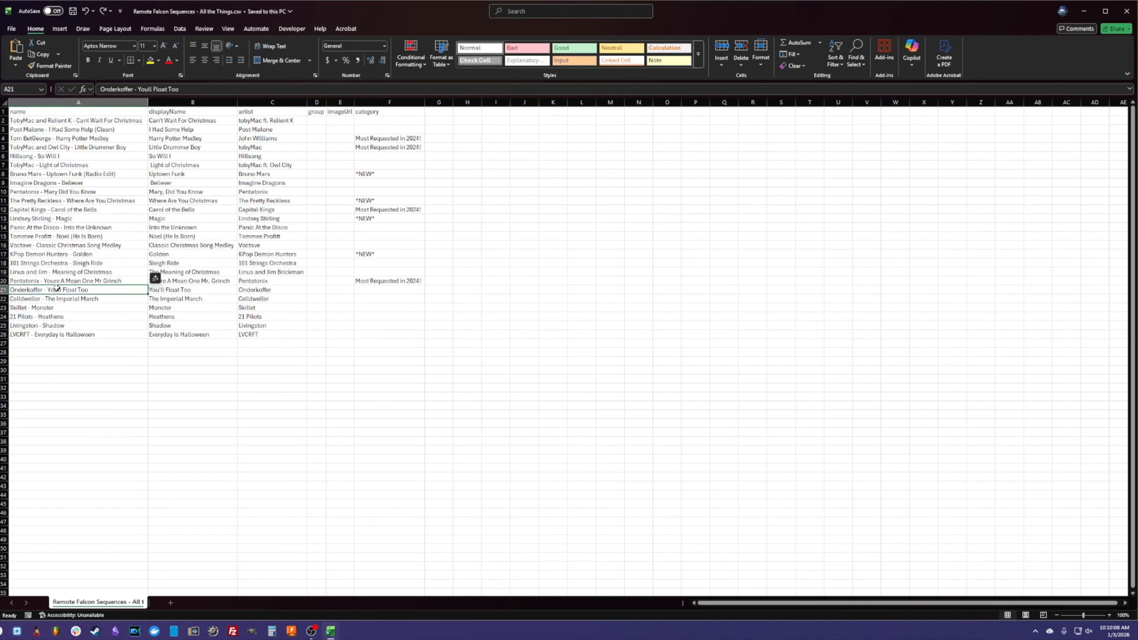
click(157, 355)
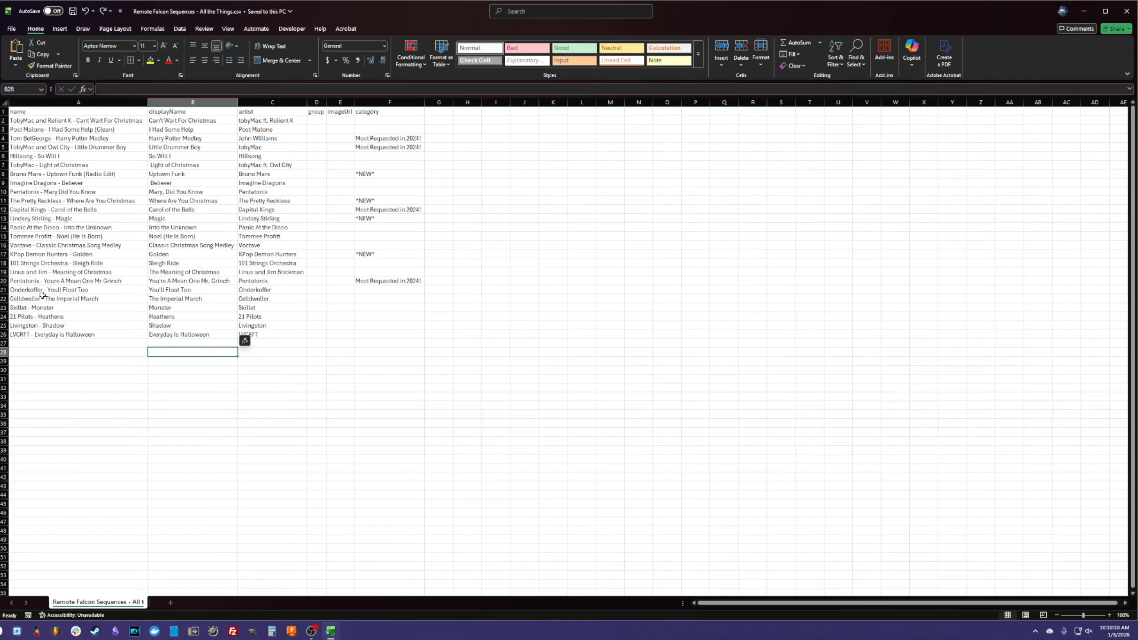
- Import Remote Falcon Sequences - All the Things.csv from Downloads into the Sequences page
key(alt+Tab)
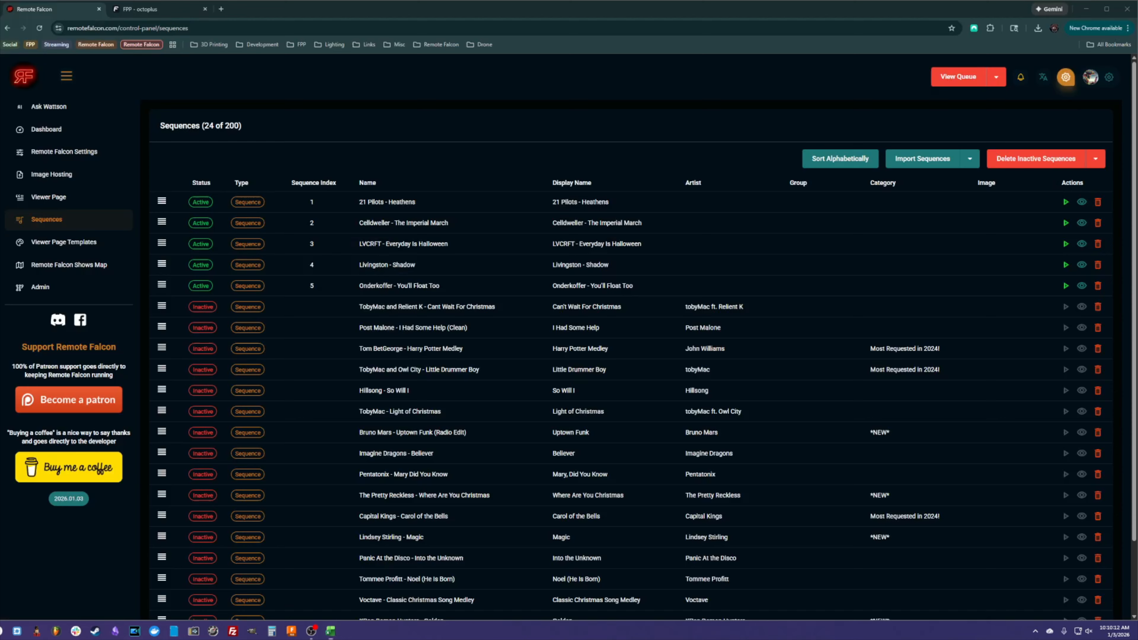
click(941, 159)
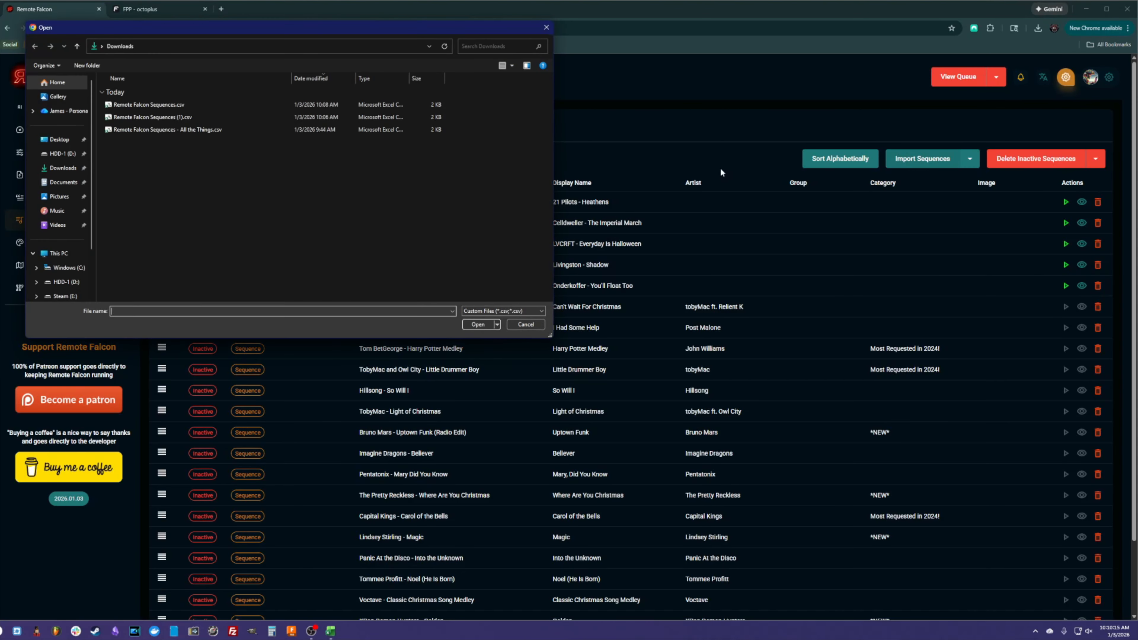
click(182, 130)
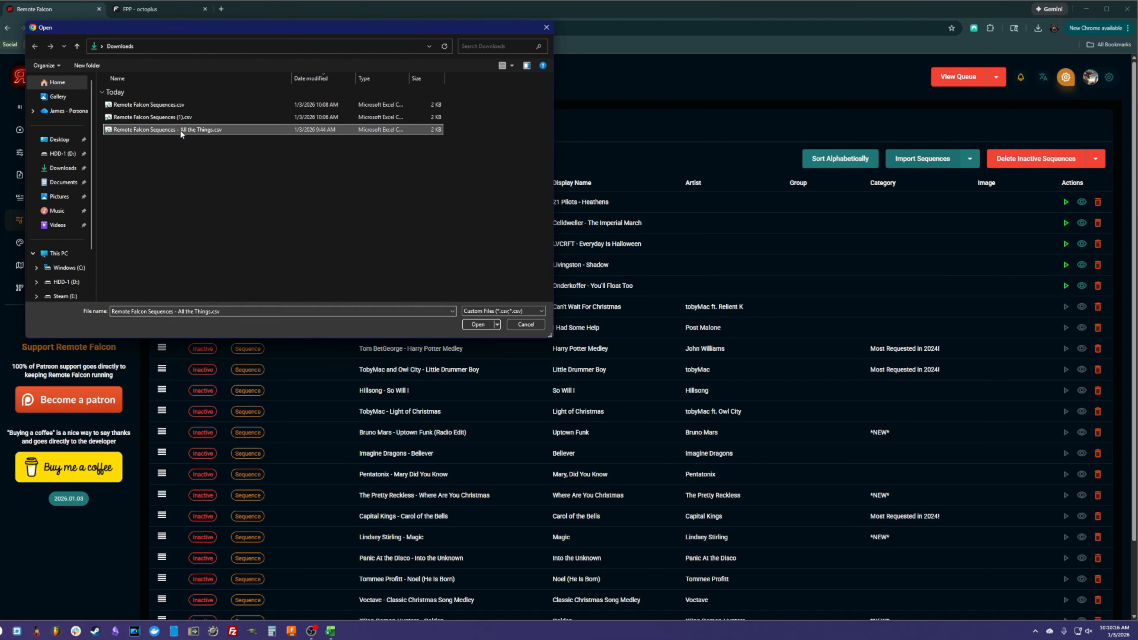
click(479, 325)
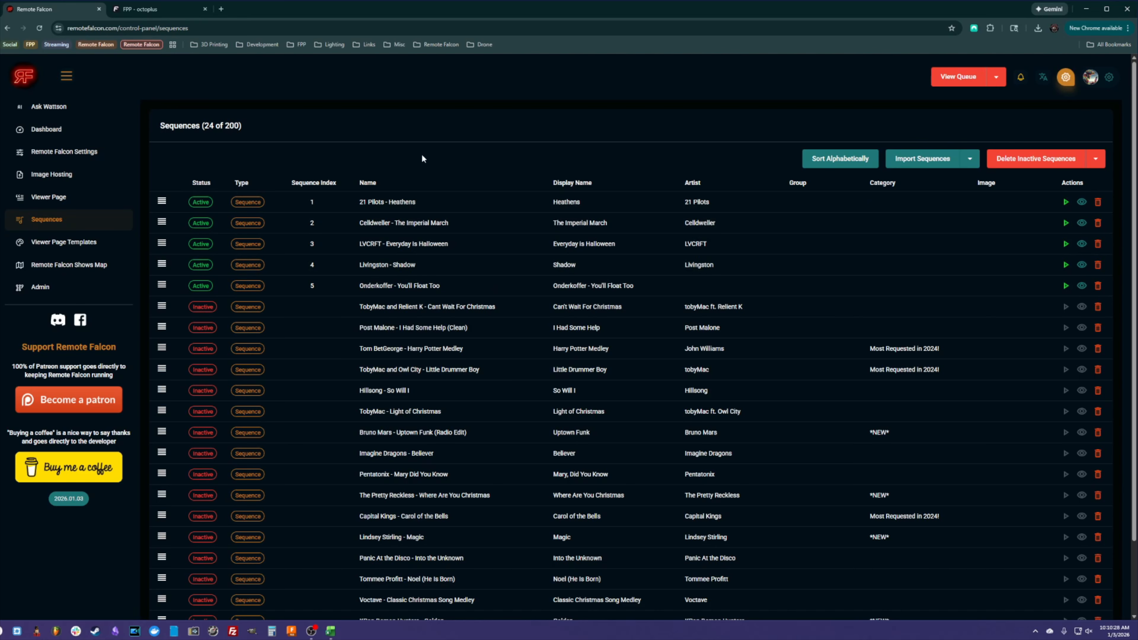
- Switch to the All the Things spreadsheet and clear the entire category column for all sequence rows
mouse_move(332, 630)
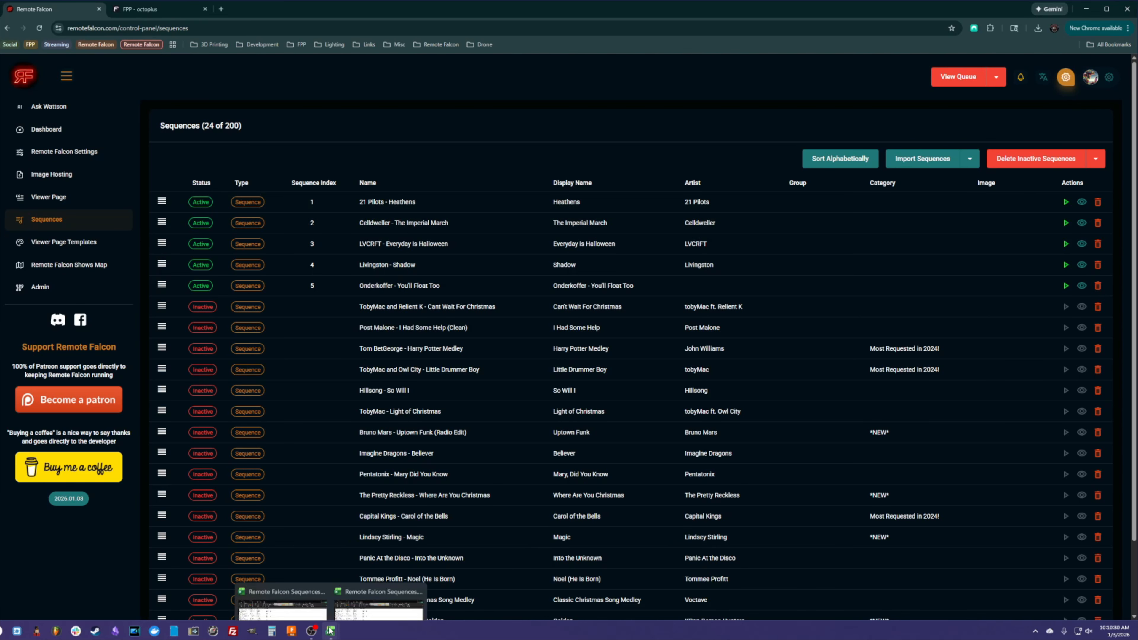
click(336, 556)
drag(378, 120, 389, 327)
key(Delete)
click(488, 279)
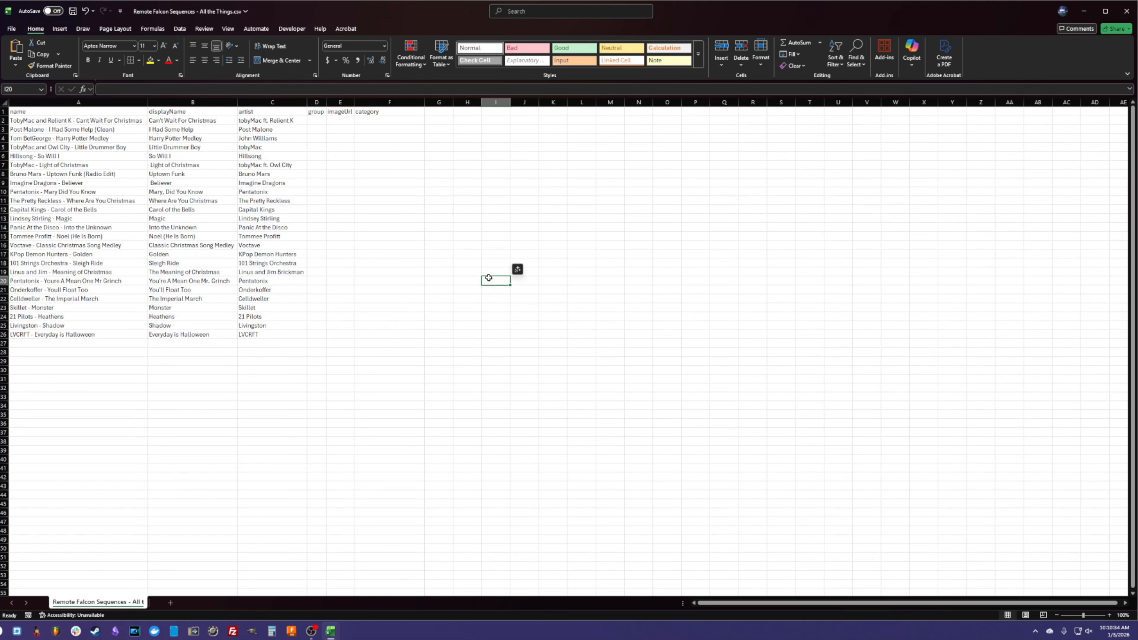
- Save the CSV and import it again into the Remote Falcon Sequences page
key(ctrl+s)
key(alt+Tab)
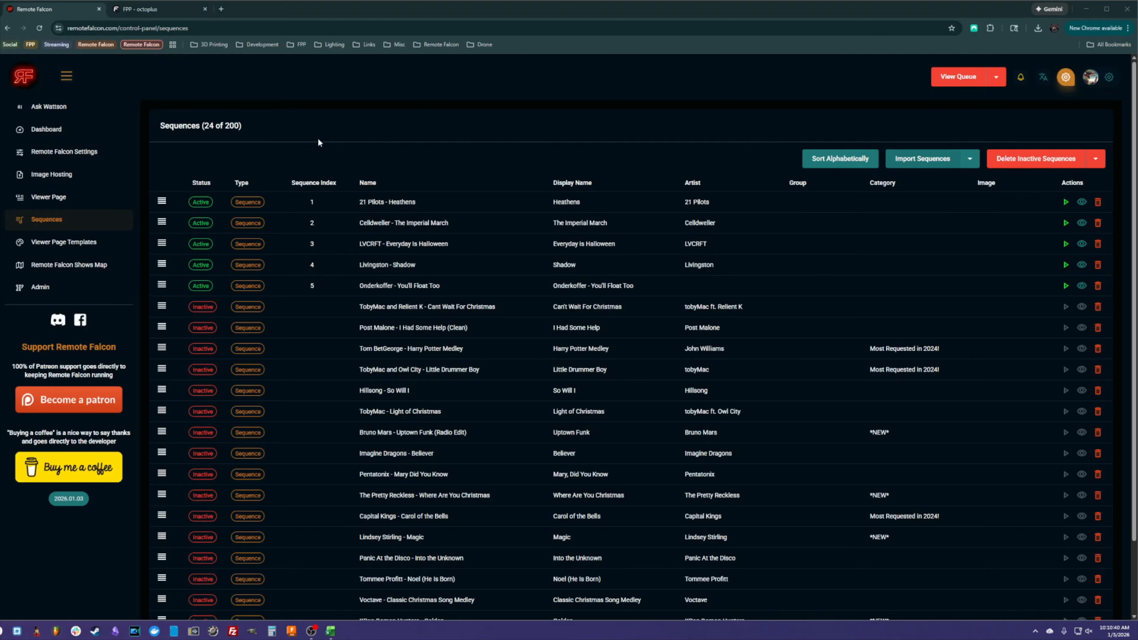
double_click(178, 108)
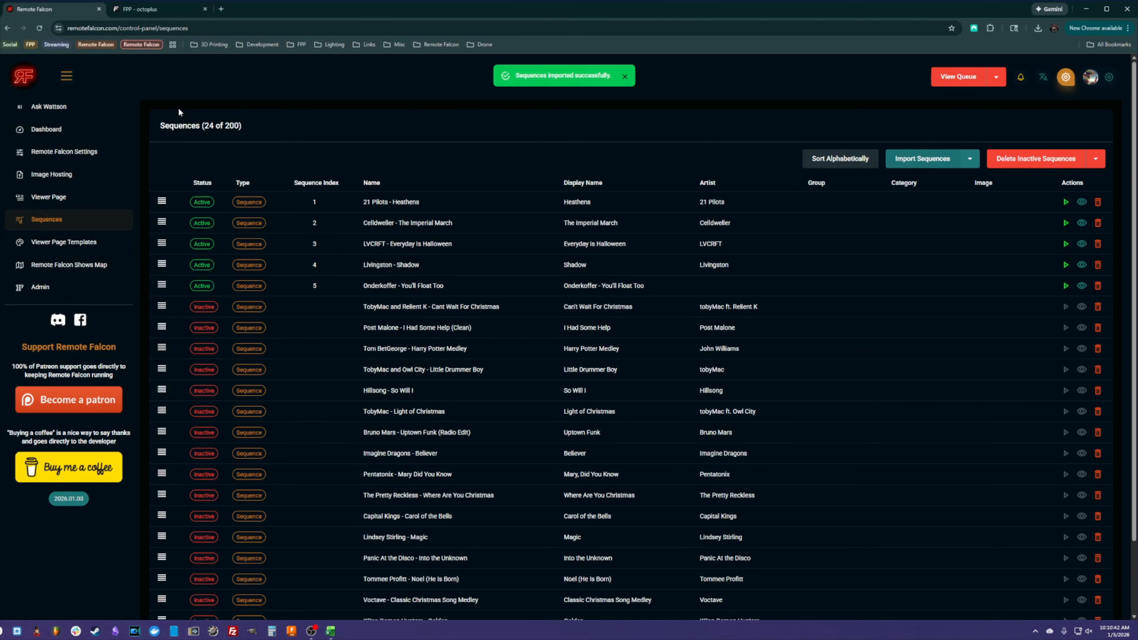